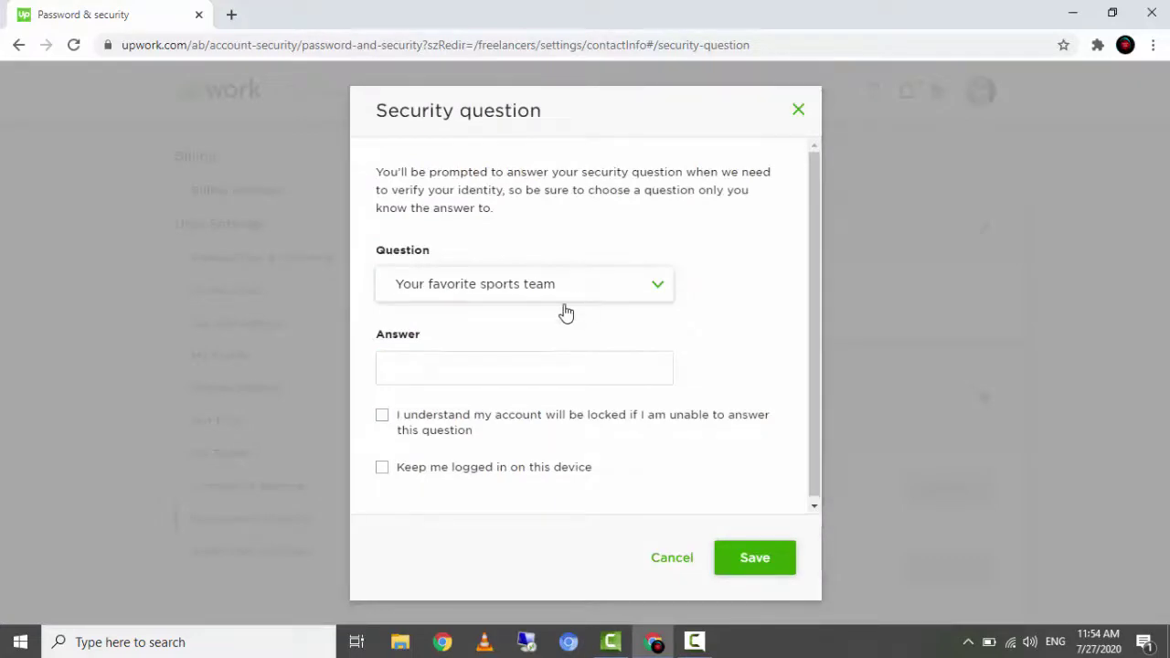
# Set the security question to "Your first pet's name", enter the security answer, accept the lockout notice, stay logged in on this device, and save
pyautogui.click(553, 320)
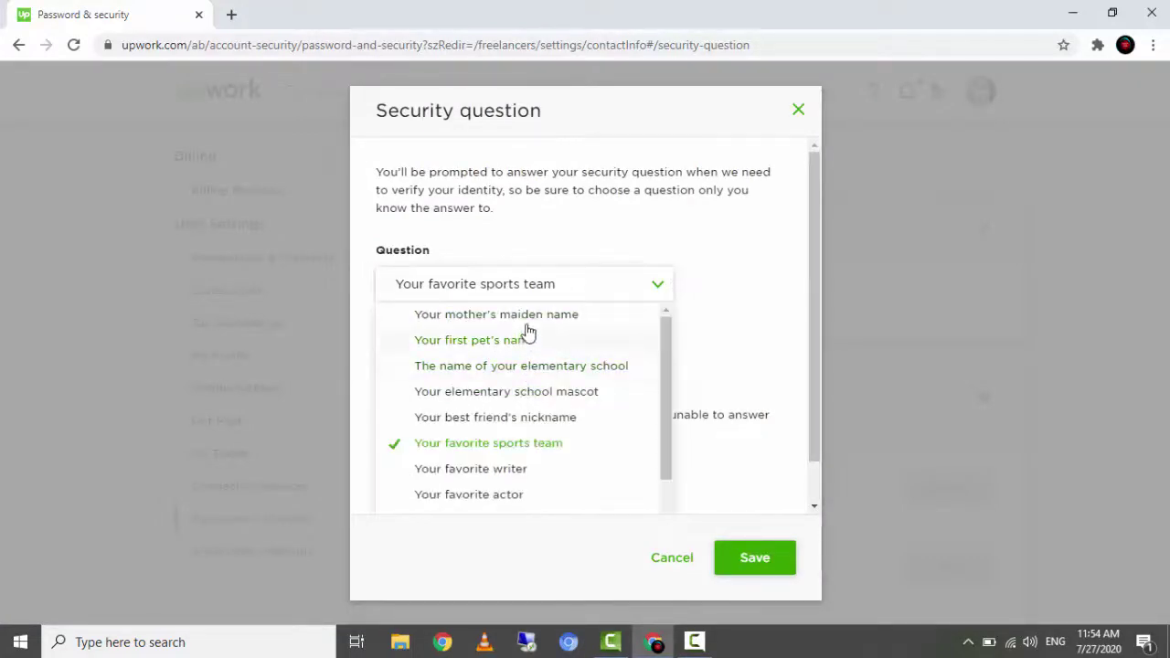
pyautogui.click(521, 350)
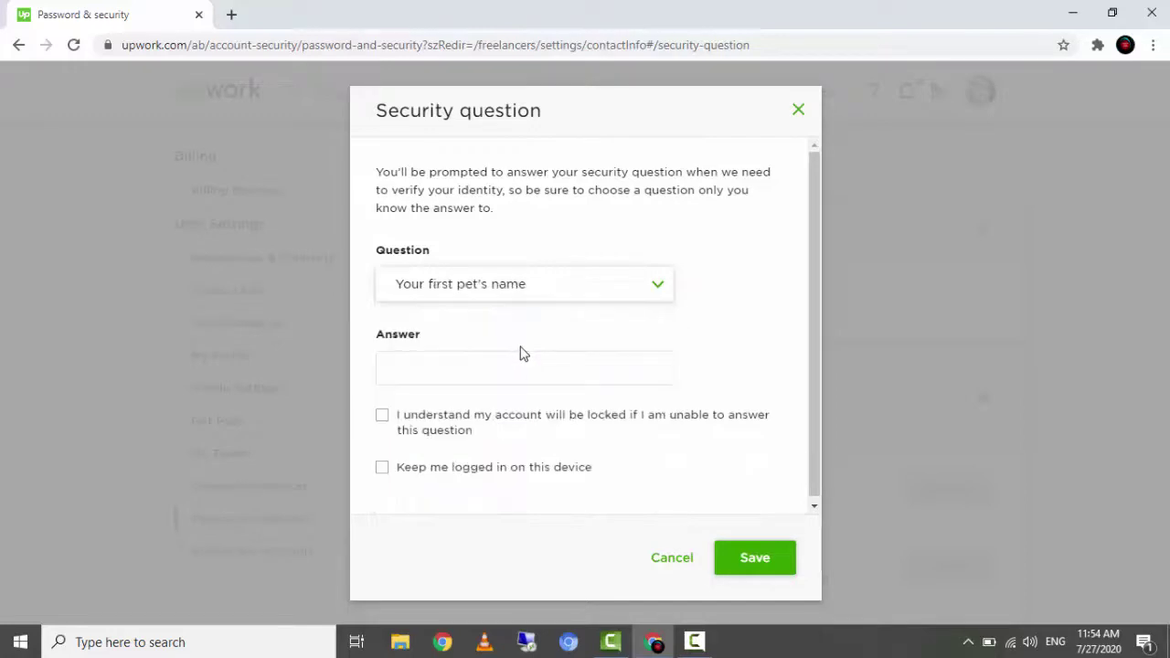
pyautogui.click(530, 379)
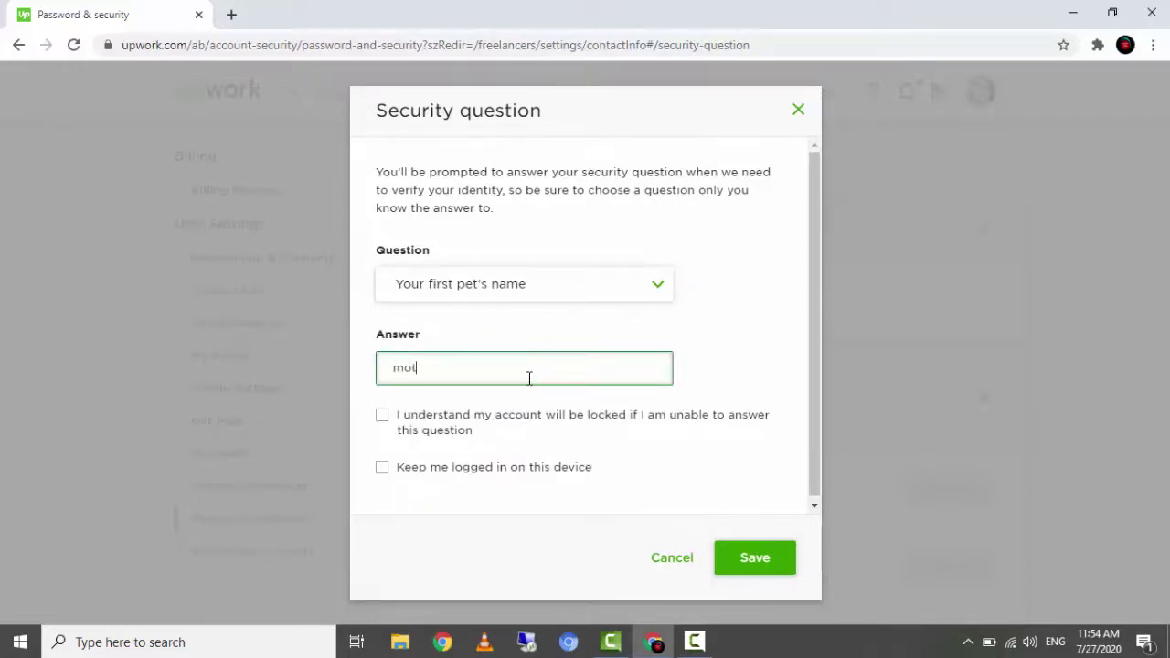
pyautogui.click(381, 417)
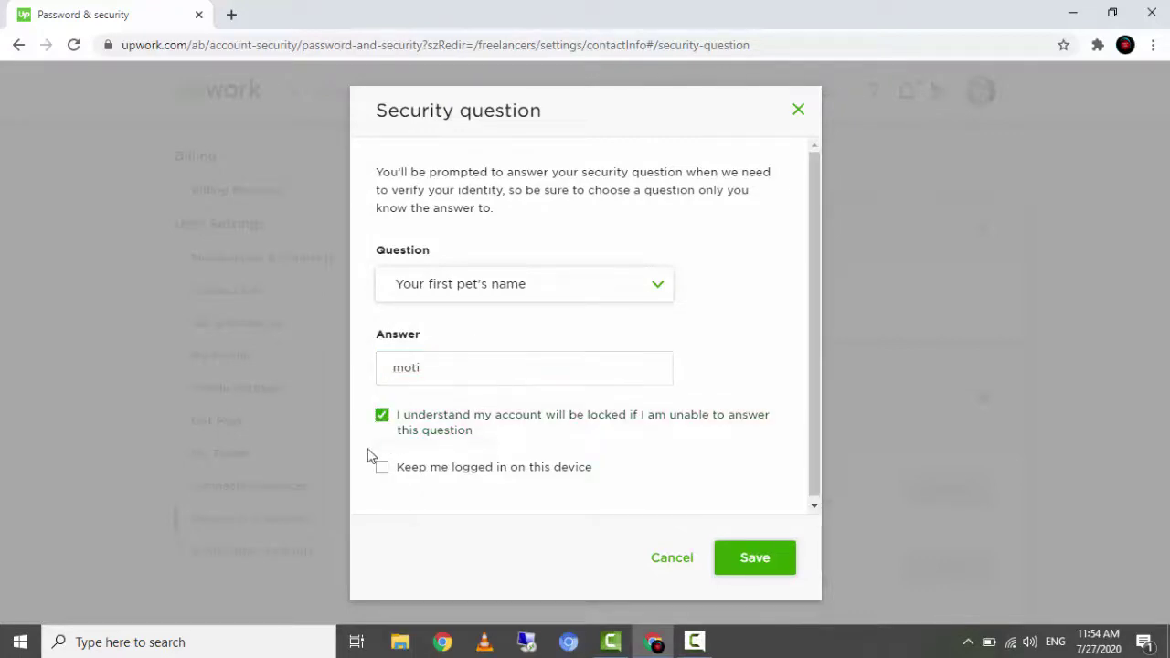
pyautogui.click(381, 469)
pyautogui.click(741, 559)
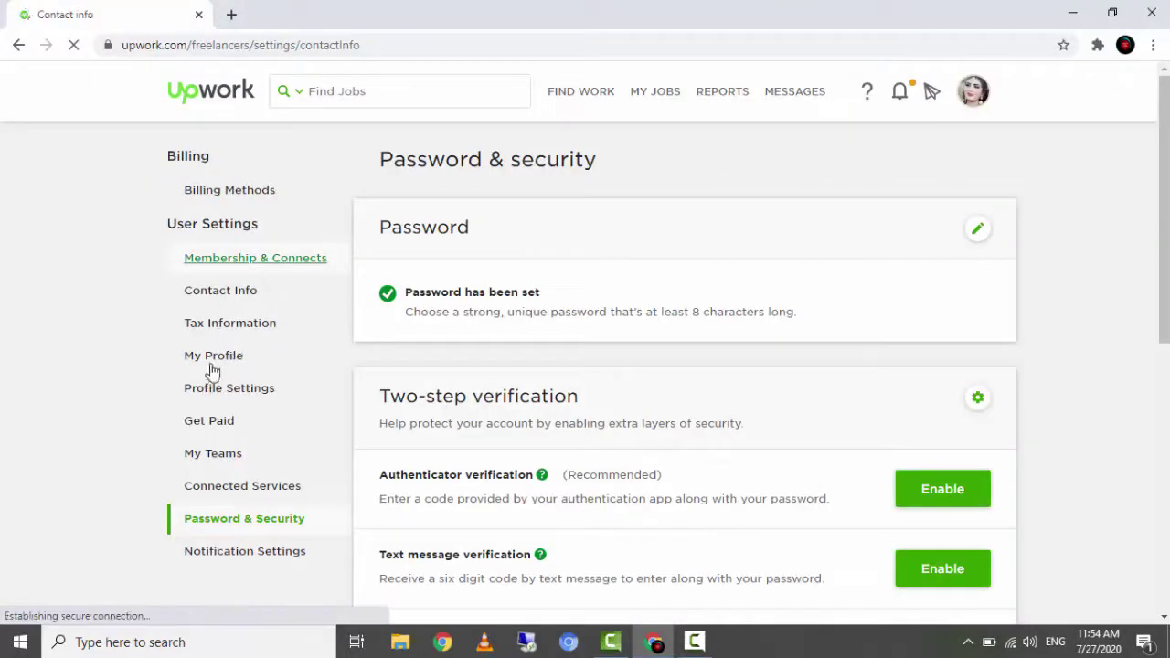
# In the profile settings, set the project preference to "Both short-term and long-term projects"
pyautogui.click(244, 393)
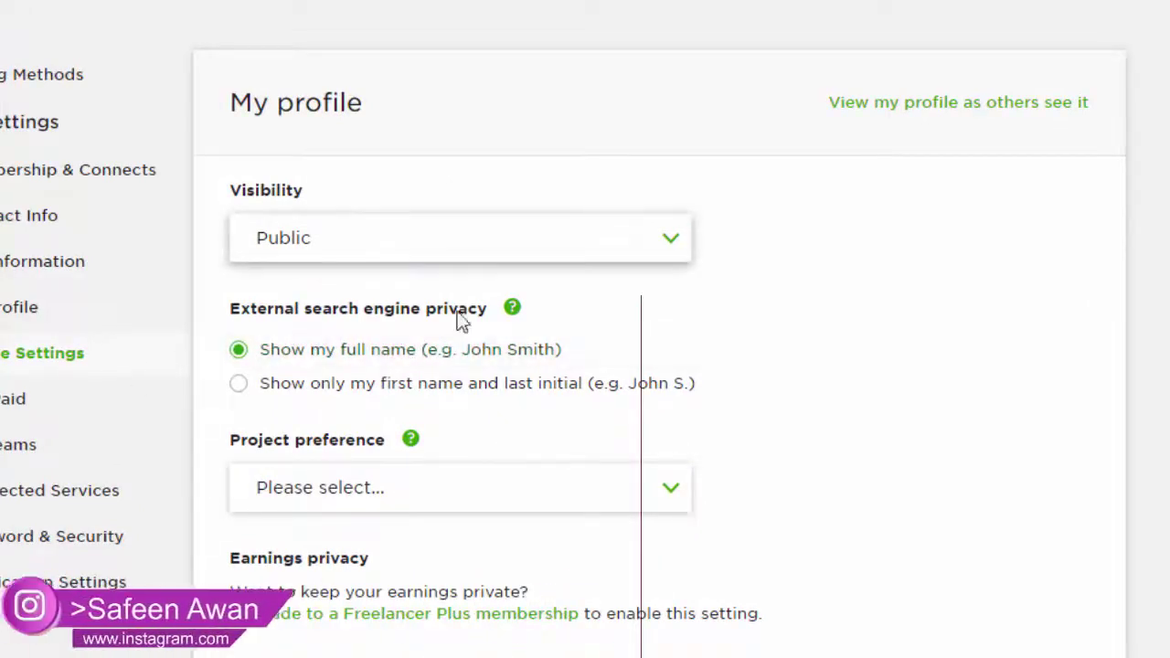
pyautogui.click(466, 498)
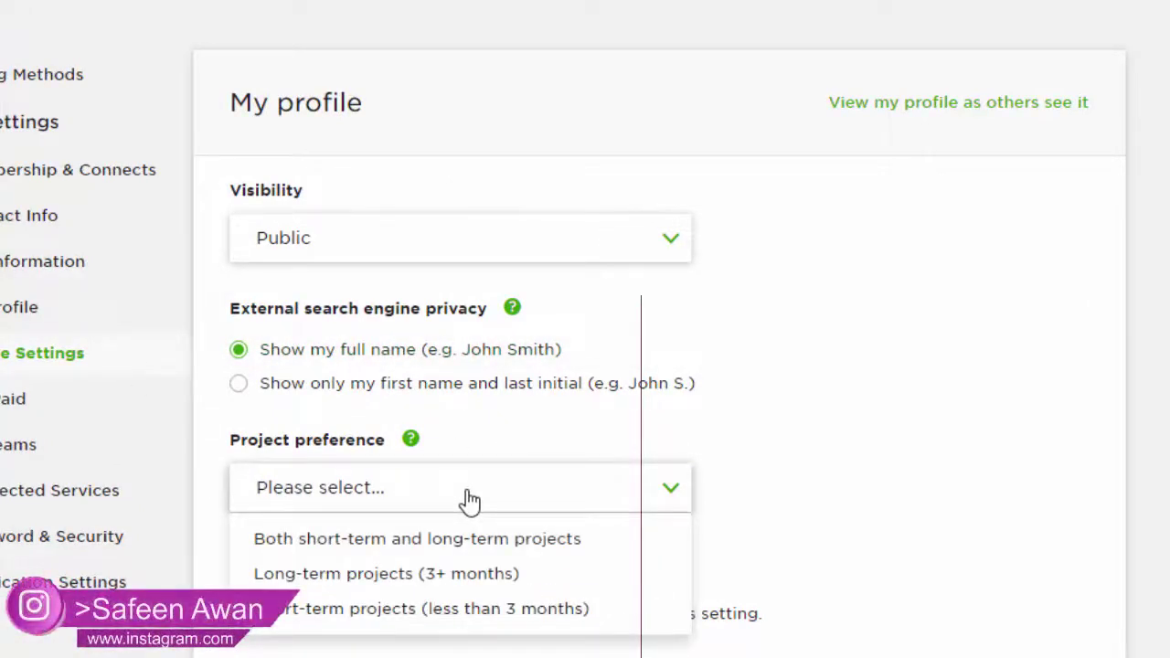
pyautogui.click(457, 547)
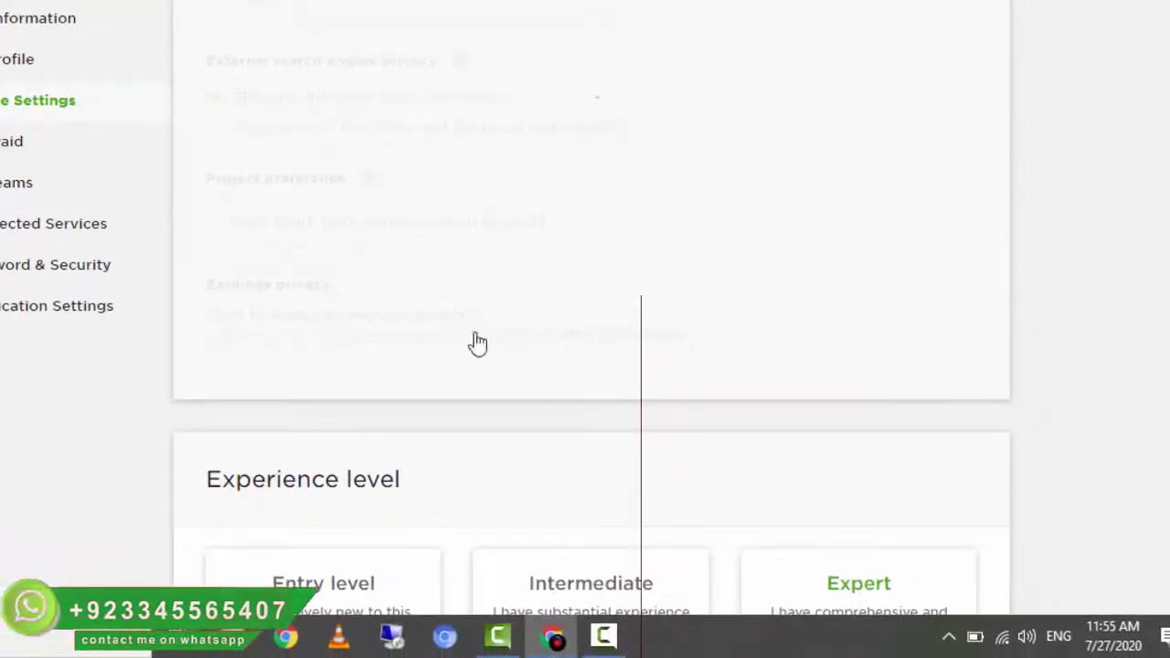
# Change the profile's experience level to Entry level
pyautogui.scroll(-5, 395, 319)
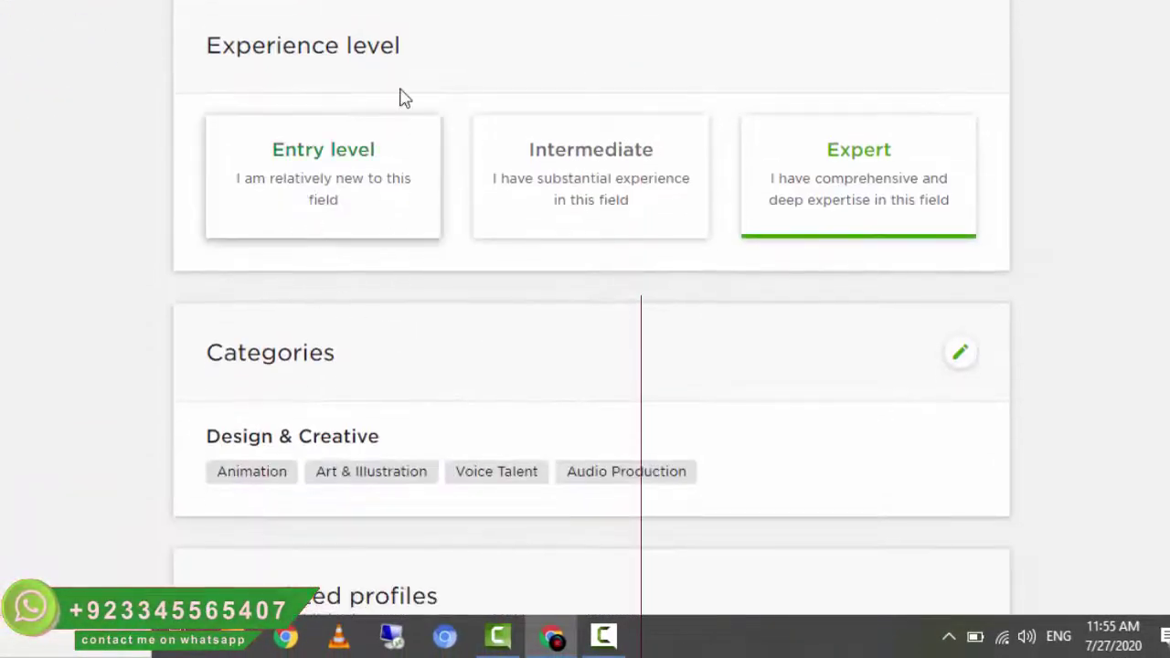
pyautogui.moveTo(357, 149); pyautogui.dragTo(528, 155)
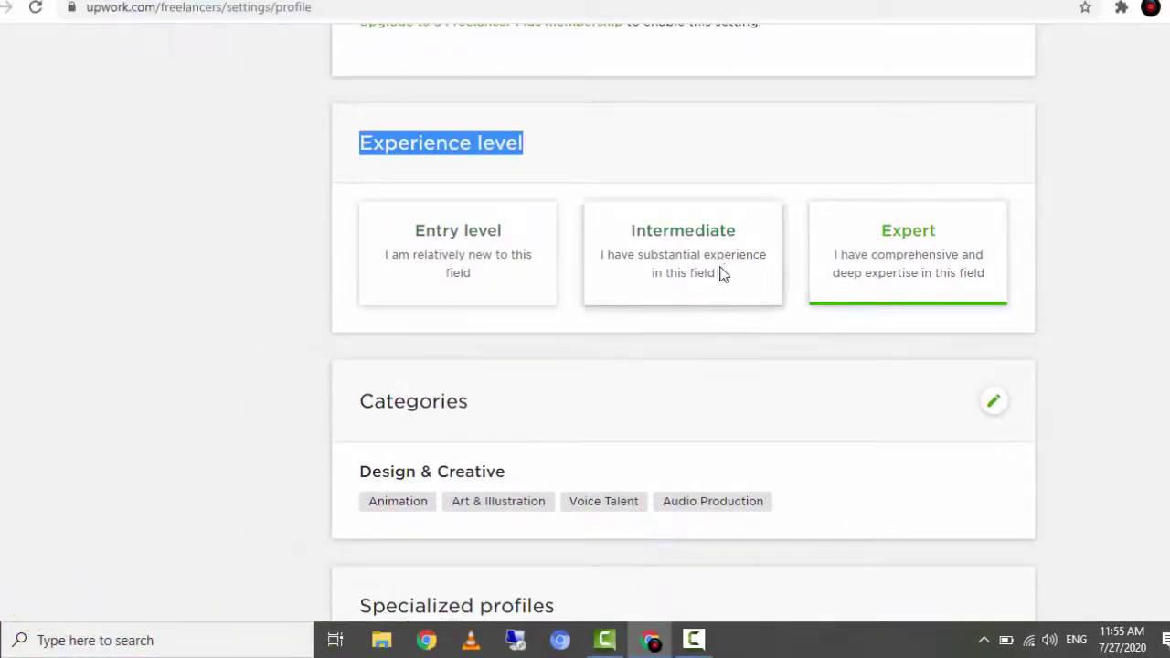
pyautogui.click(447, 255)
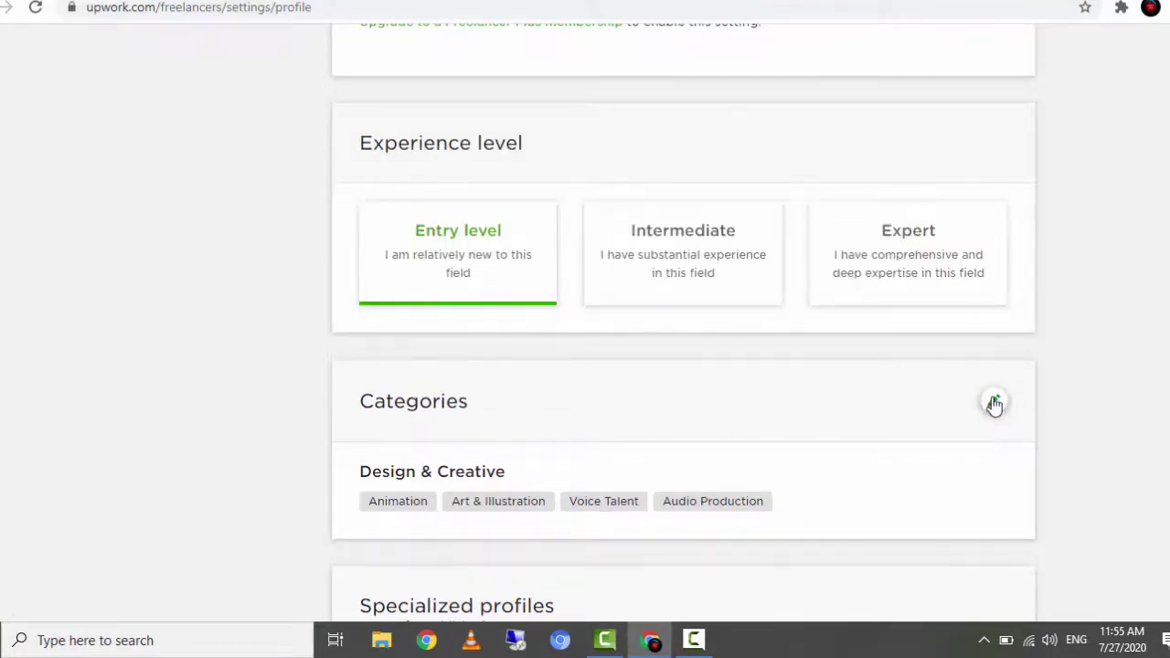
# Edit the service categories and remove Animation, Art & Illustration, Audio Production and Voice Talent
pyautogui.click(995, 405)
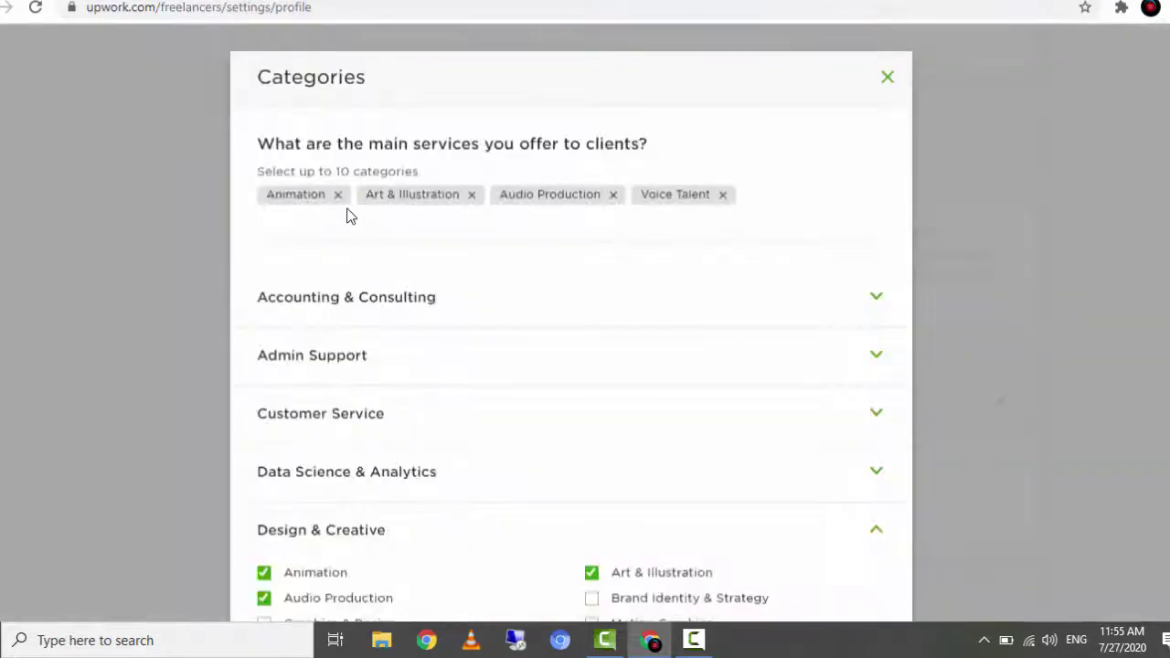
pyautogui.click(339, 194)
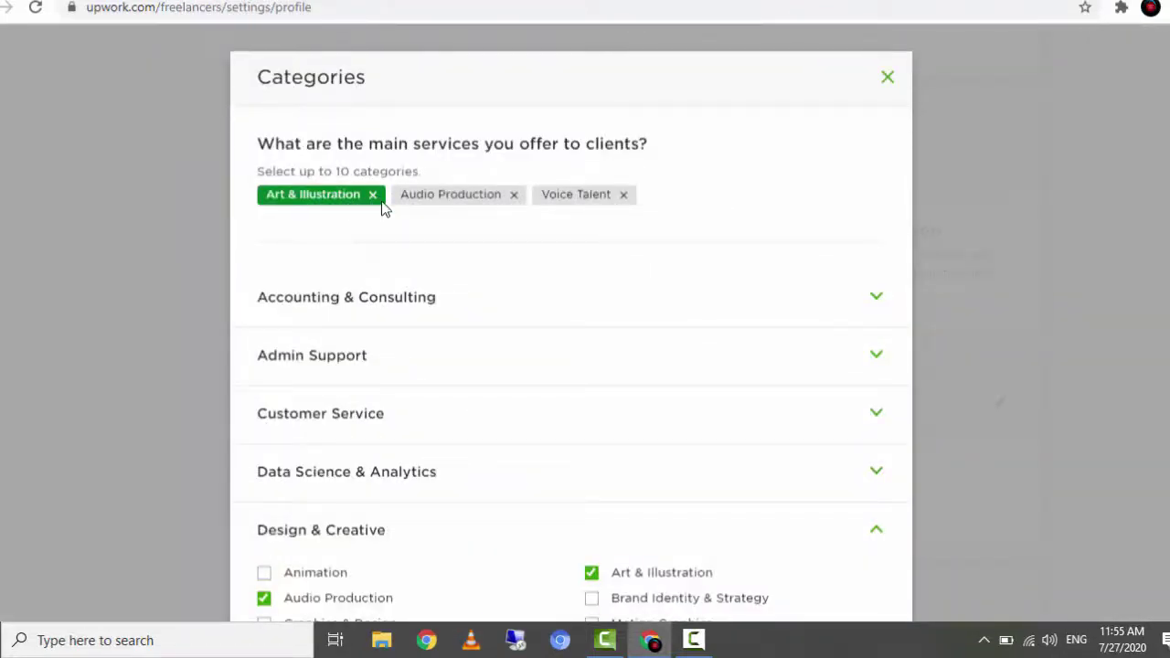
pyautogui.click(373, 194)
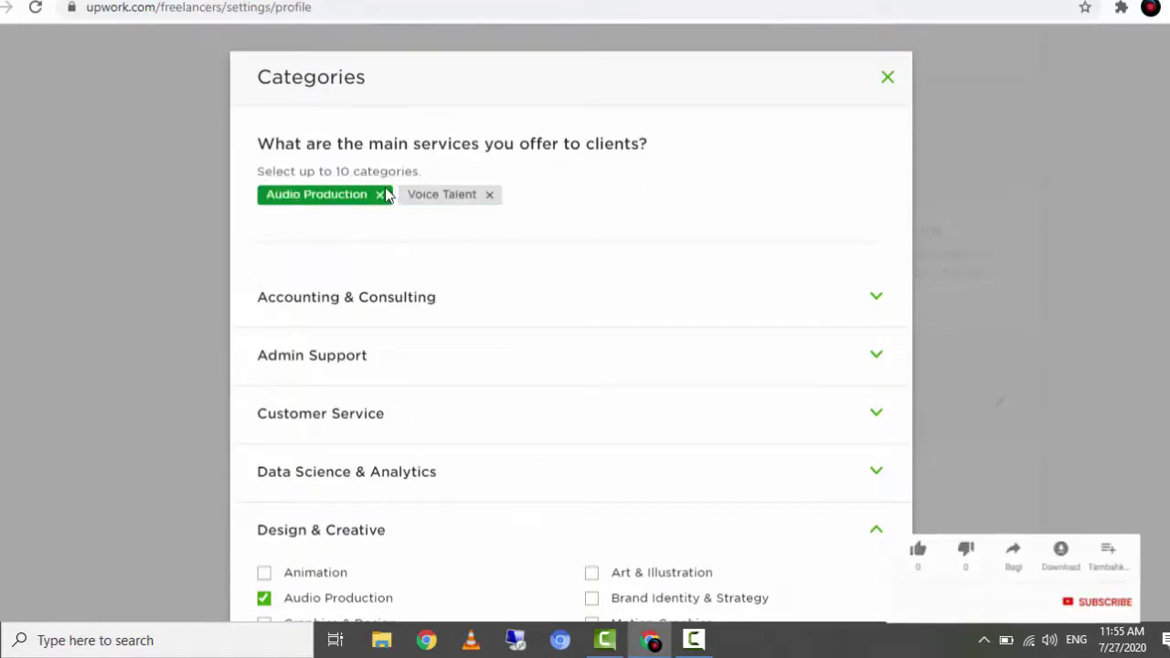
pyautogui.click(381, 198)
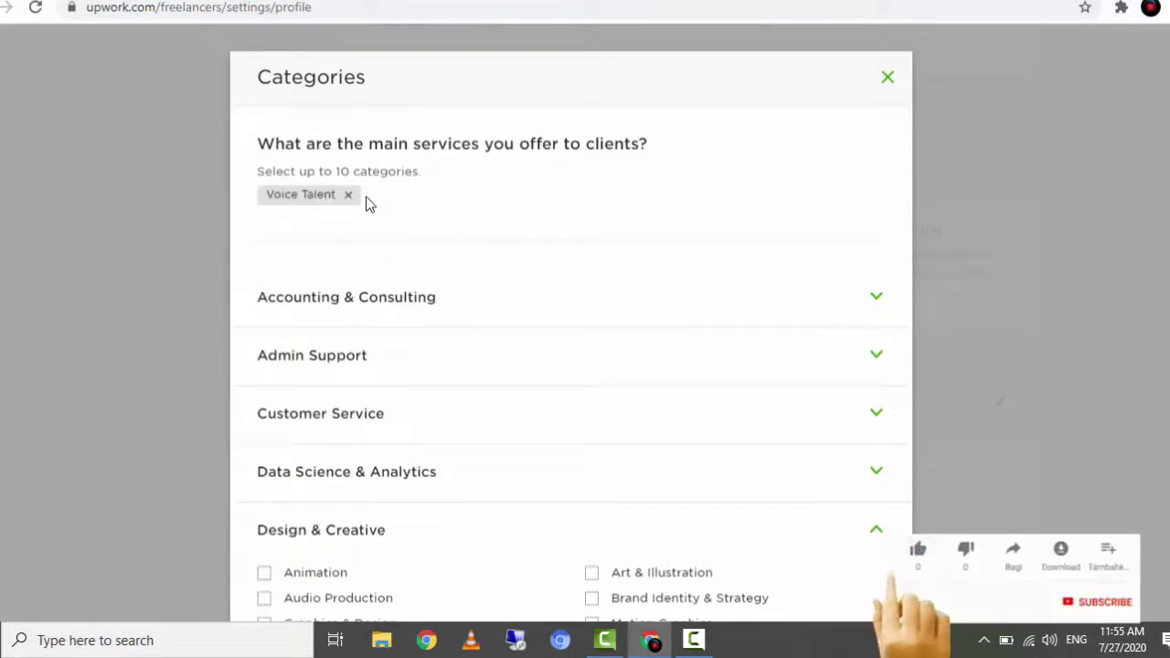
pyautogui.click(351, 197)
# Select Game Development and Other - Software Development under Web, Mobile & Software Dev, and save the categories
pyautogui.scroll(-5, 465, 387)
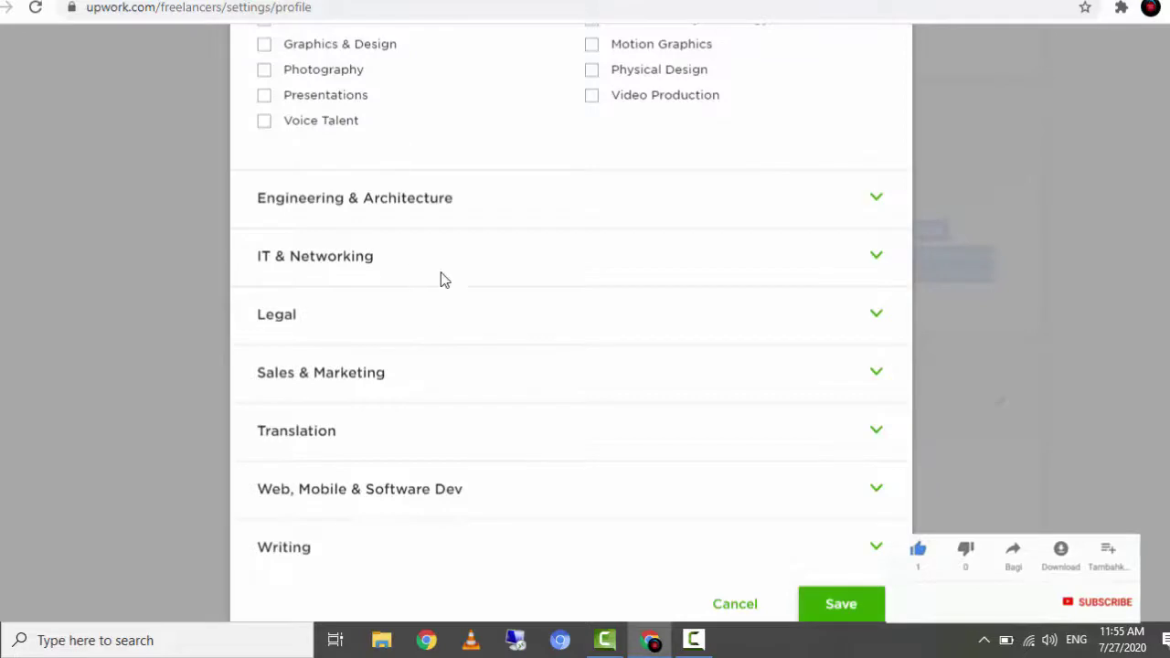
pyautogui.click(434, 488)
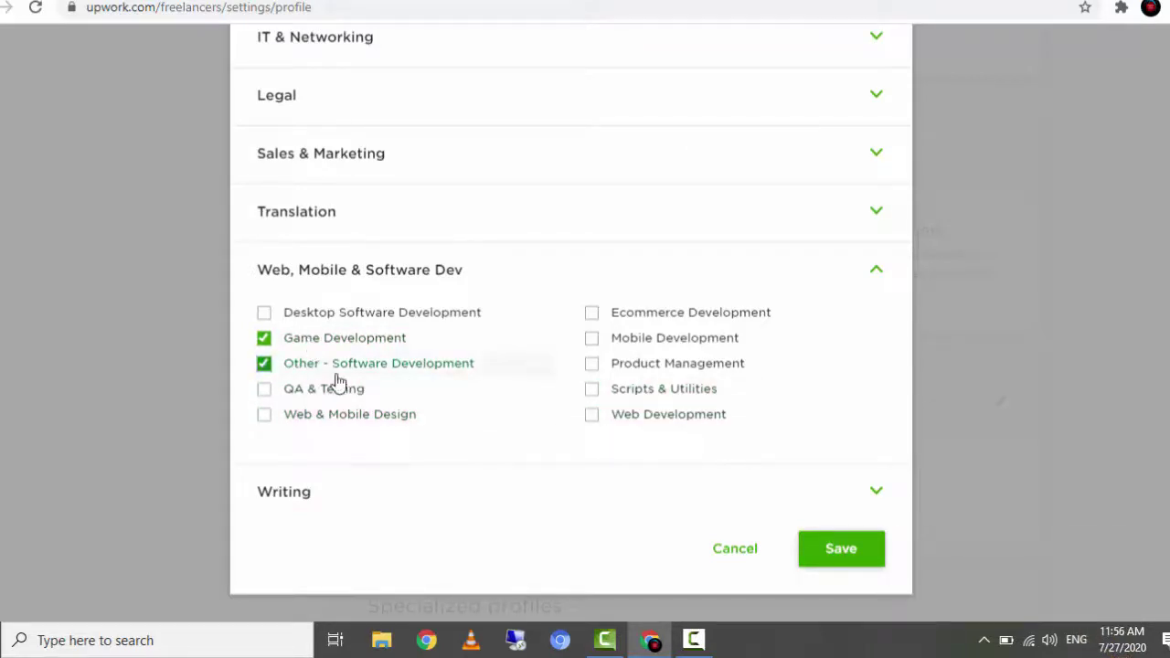
pyautogui.click(853, 554)
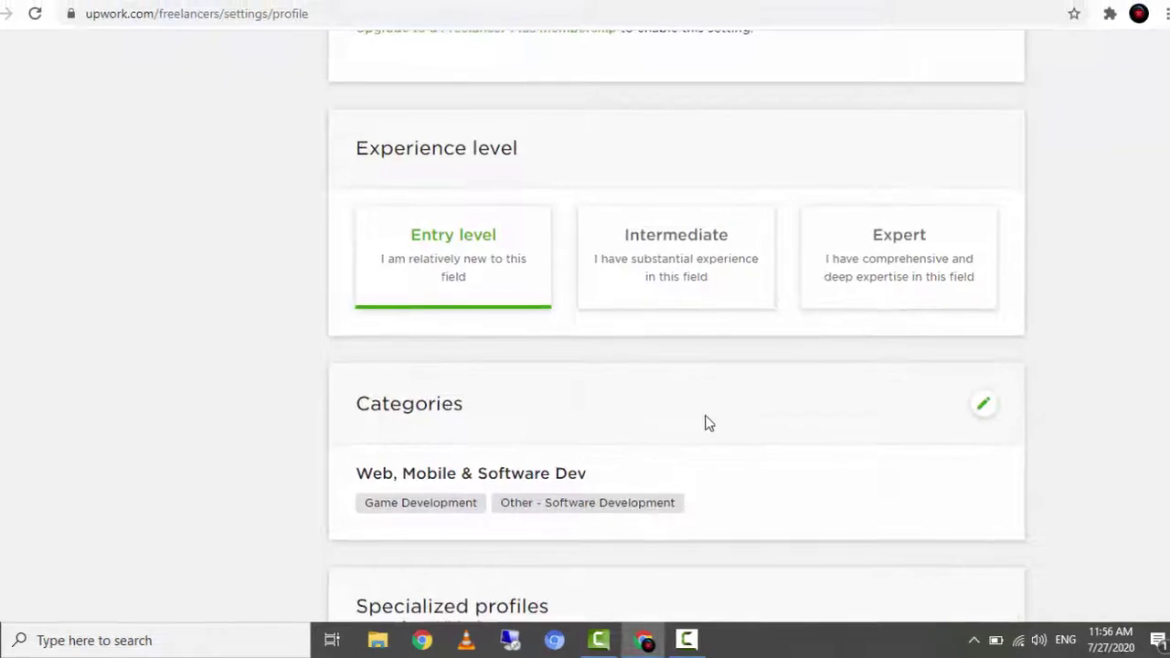
# Examine the specialized profiles and linked accounts sections of the profile settings
pyautogui.scroll(-3, 700, 420)
pyautogui.scroll(-3, 567, 320)
pyautogui.scroll(1, 502, 151)
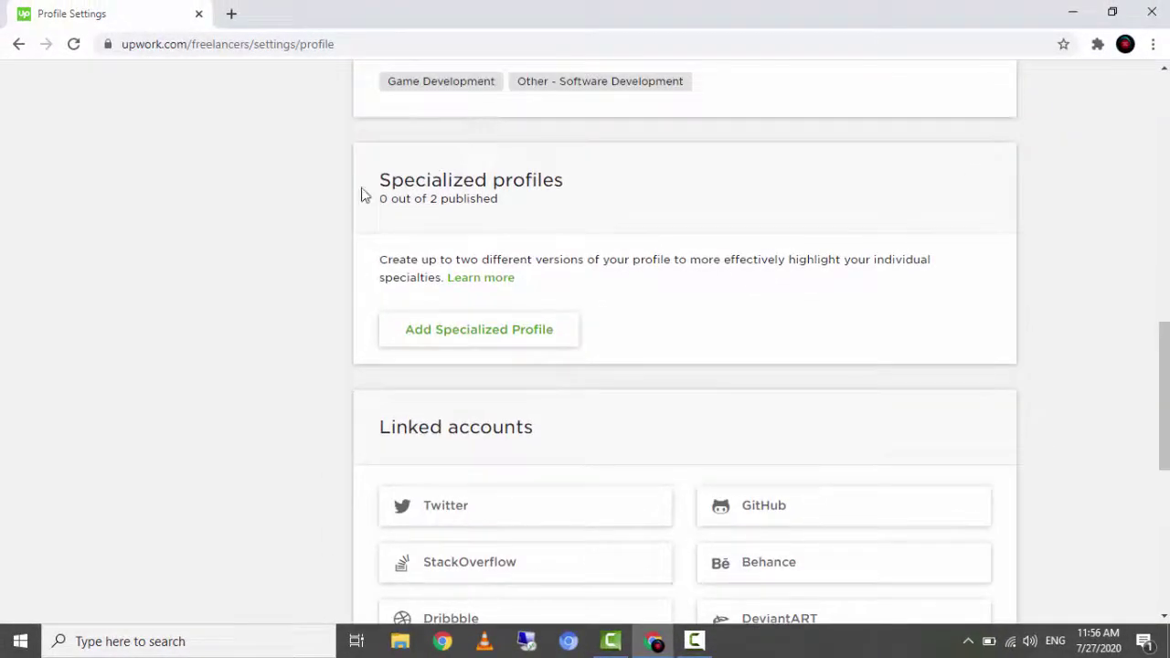
pyautogui.moveTo(361, 195); pyautogui.dragTo(582, 390)
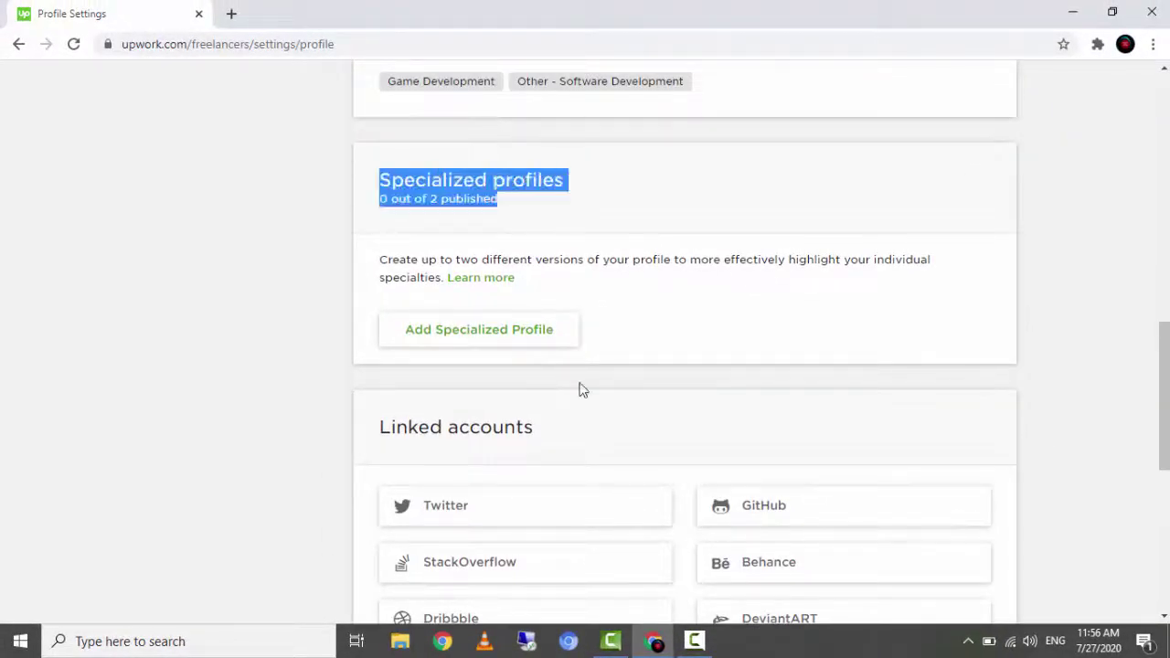
pyautogui.click(568, 409)
pyautogui.scroll(-3, 512, 366)
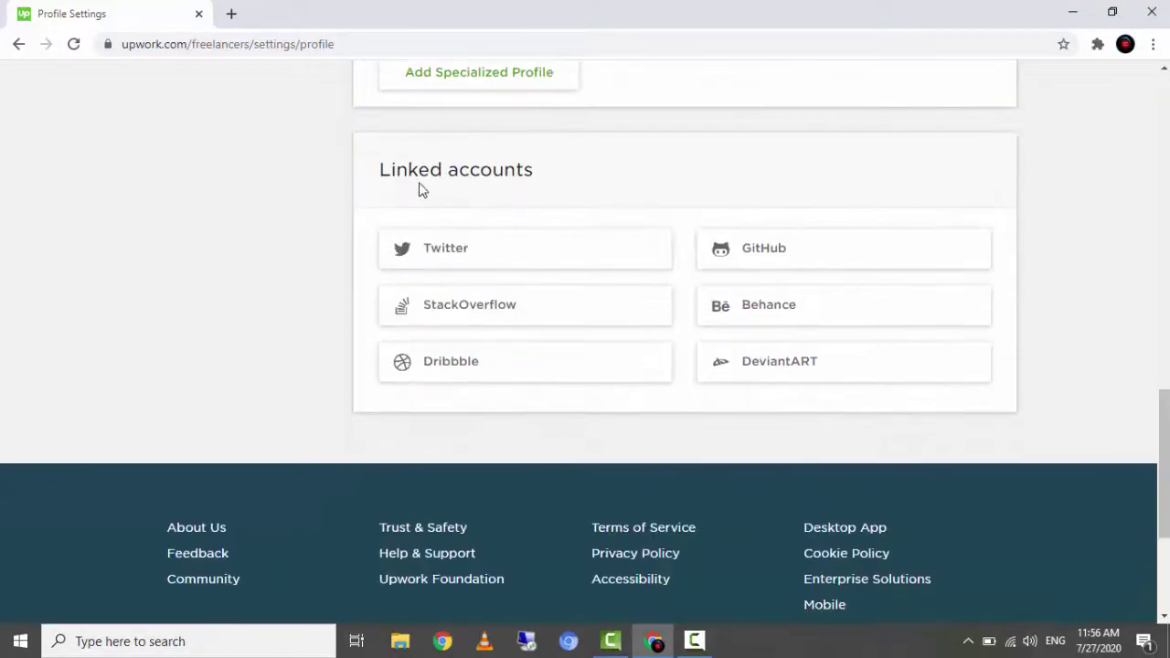
# Open the contact info settings and review the account, location and optional invoice address sections
pyautogui.scroll(10, 539, 365)
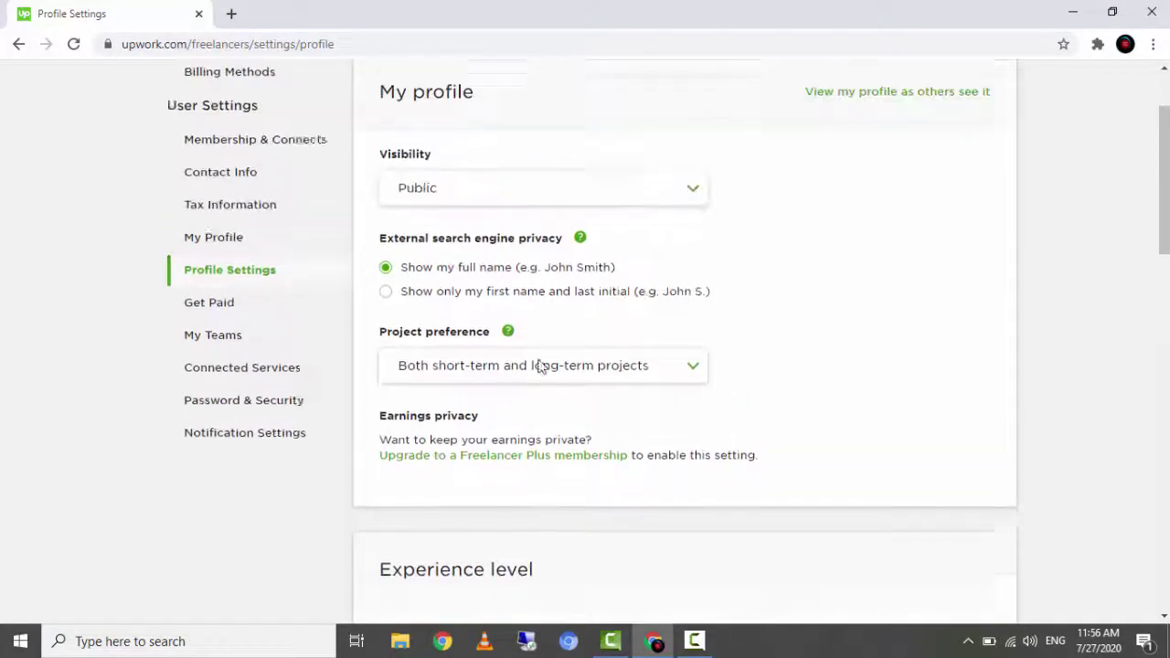
pyautogui.scroll(2, 540, 366)
pyautogui.click(240, 290)
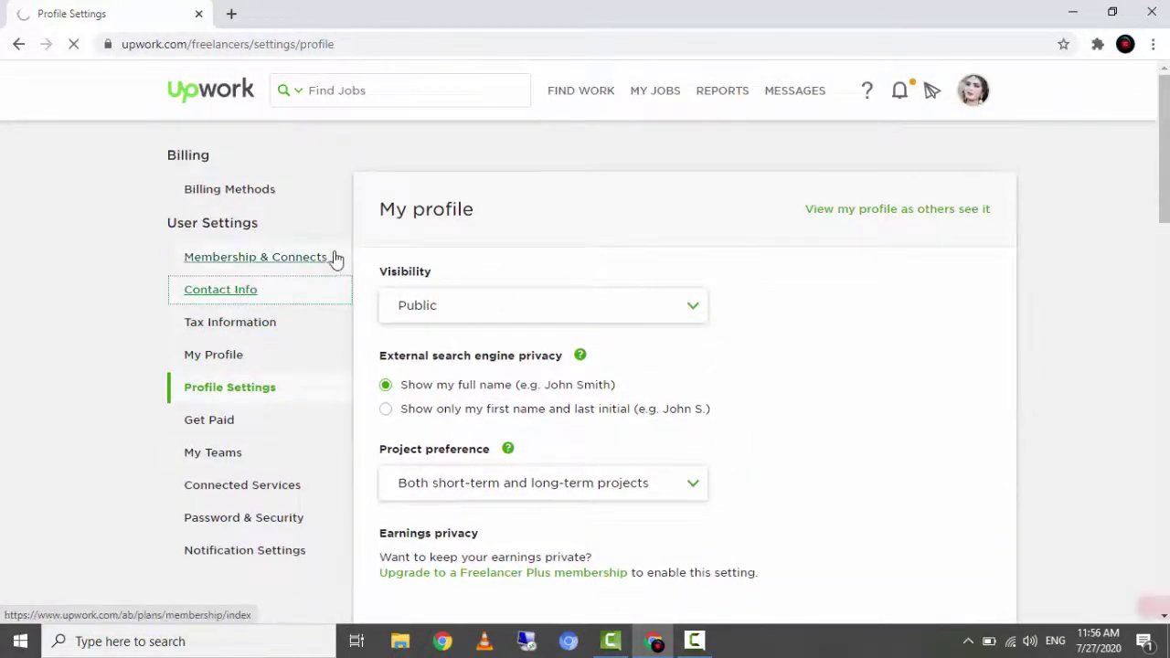
pyautogui.scroll(-5, 525, 374)
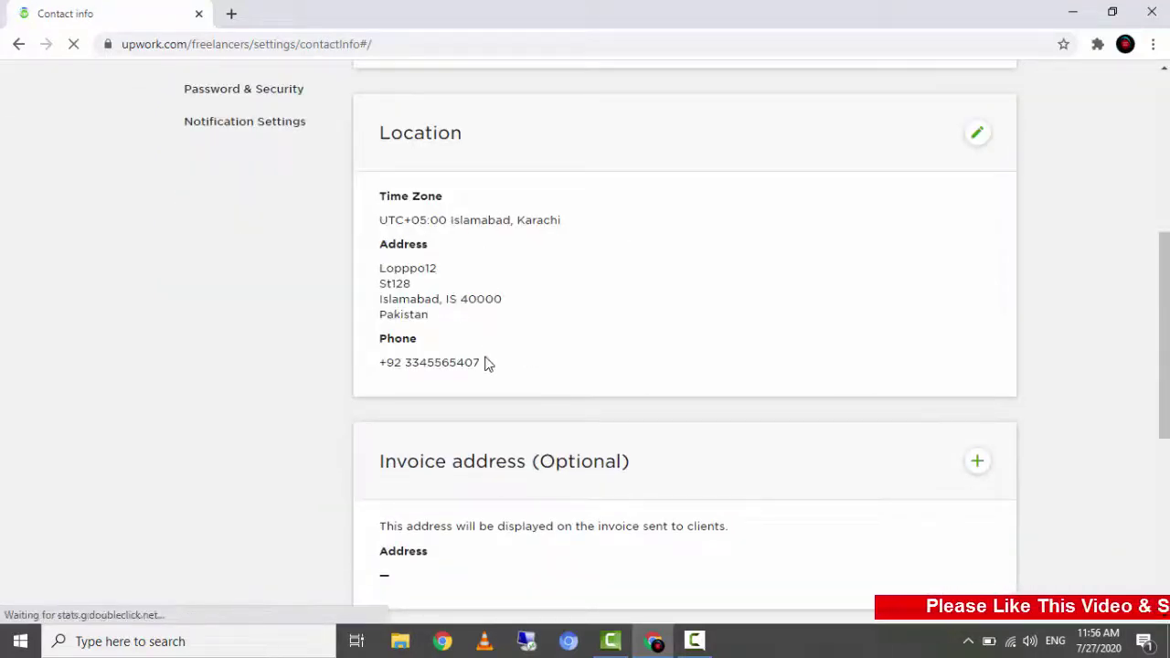
pyautogui.moveTo(482, 364); pyautogui.dragTo(555, 195)
pyautogui.click(539, 174)
pyautogui.click(676, 454)
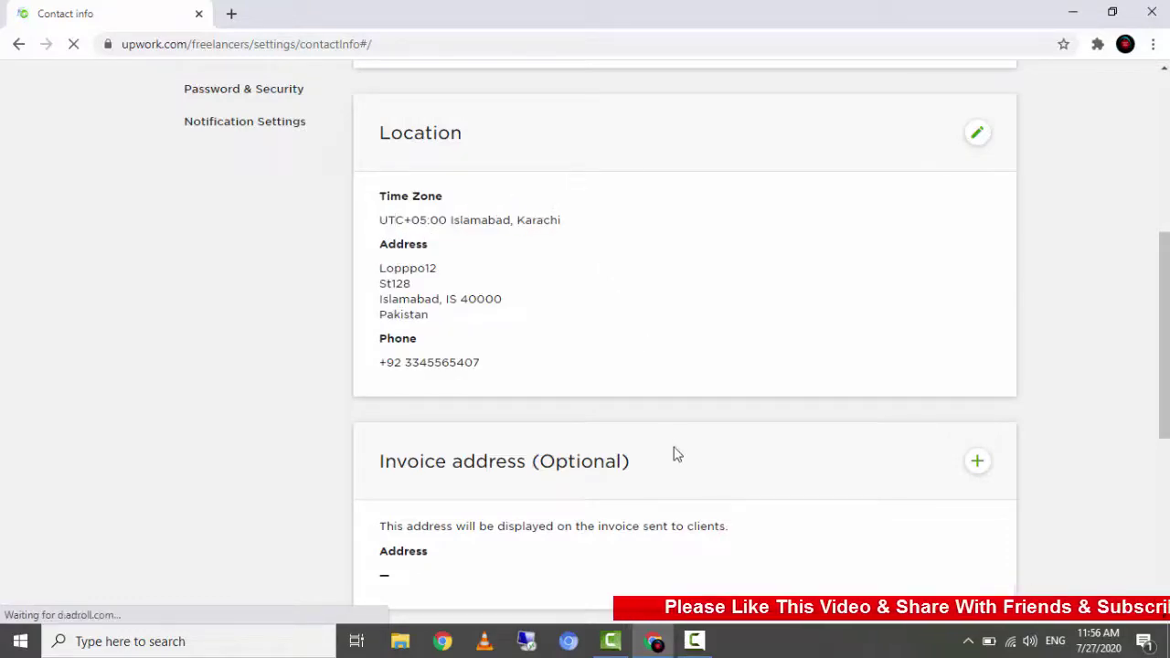
pyautogui.scroll(-3, 675, 454)
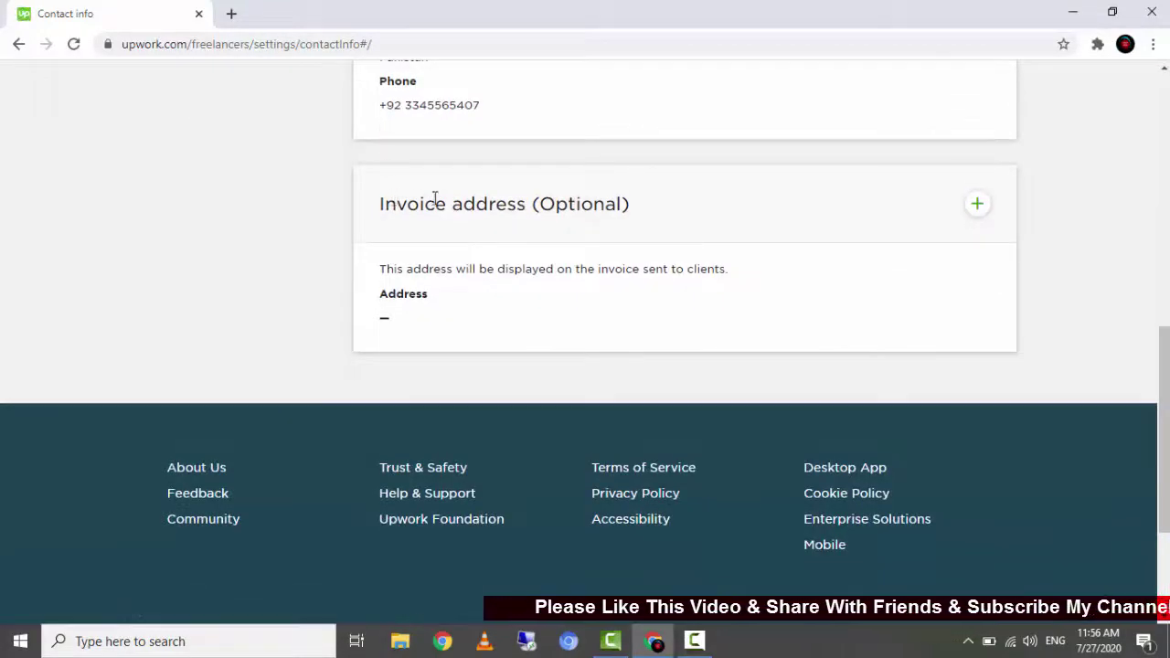
pyautogui.moveTo(384, 203); pyautogui.dragTo(700, 191)
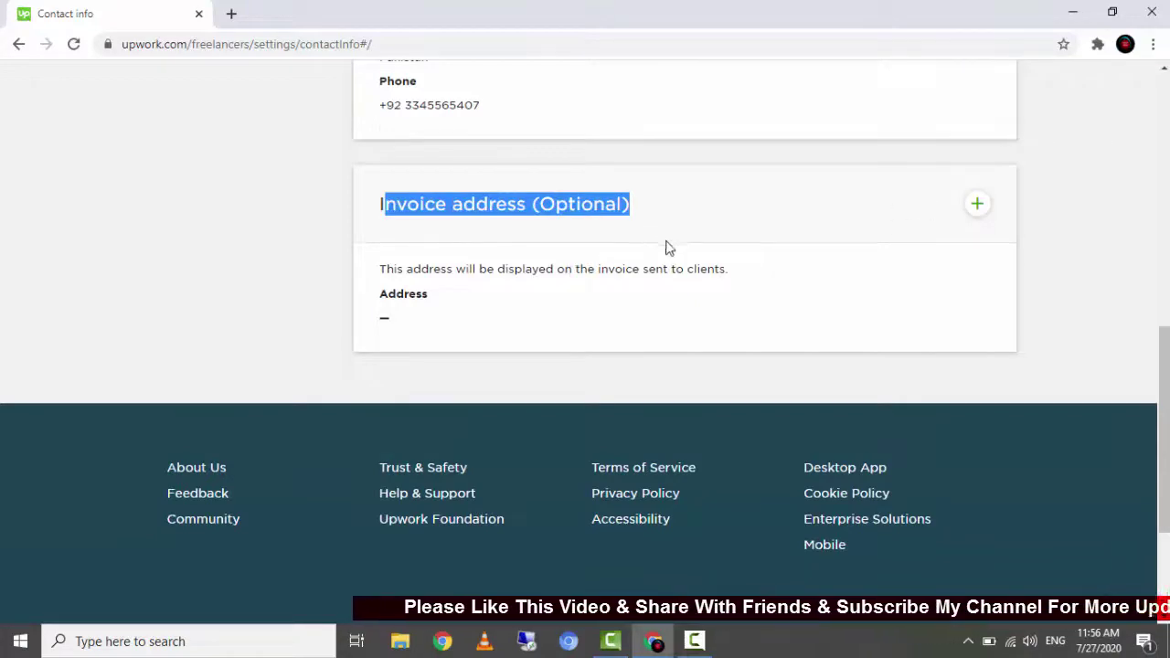
pyautogui.scroll(8, 654, 275)
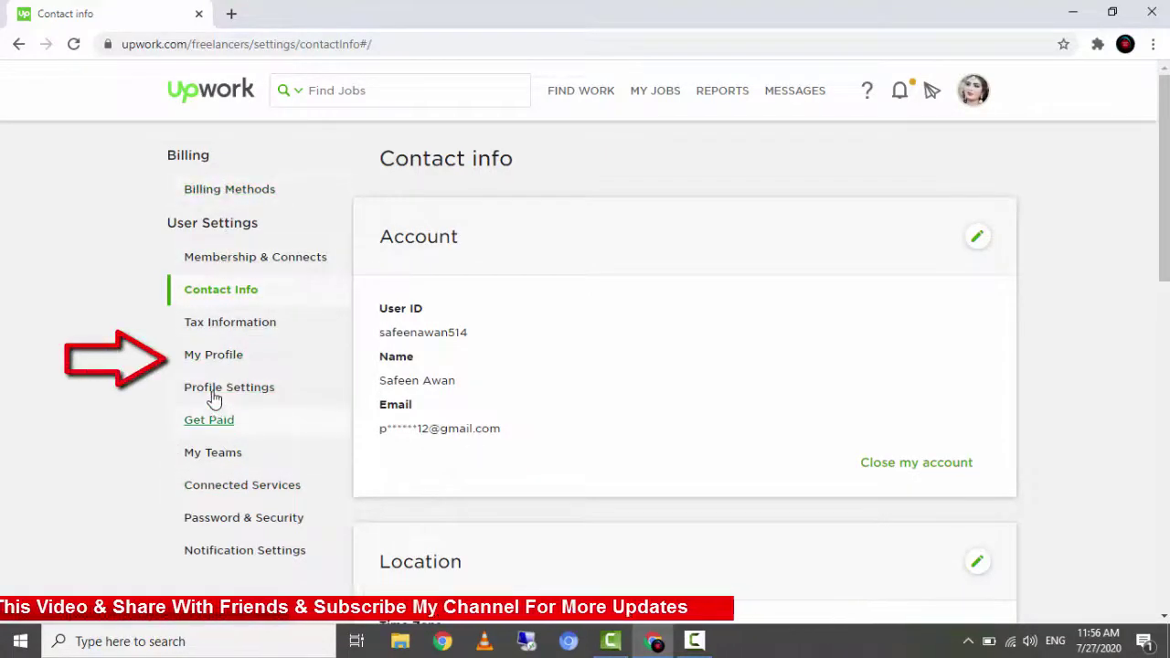
# Open the freelancer's own profile, replace its title with "Mobile Game development", and save it
pyautogui.click(214, 359)
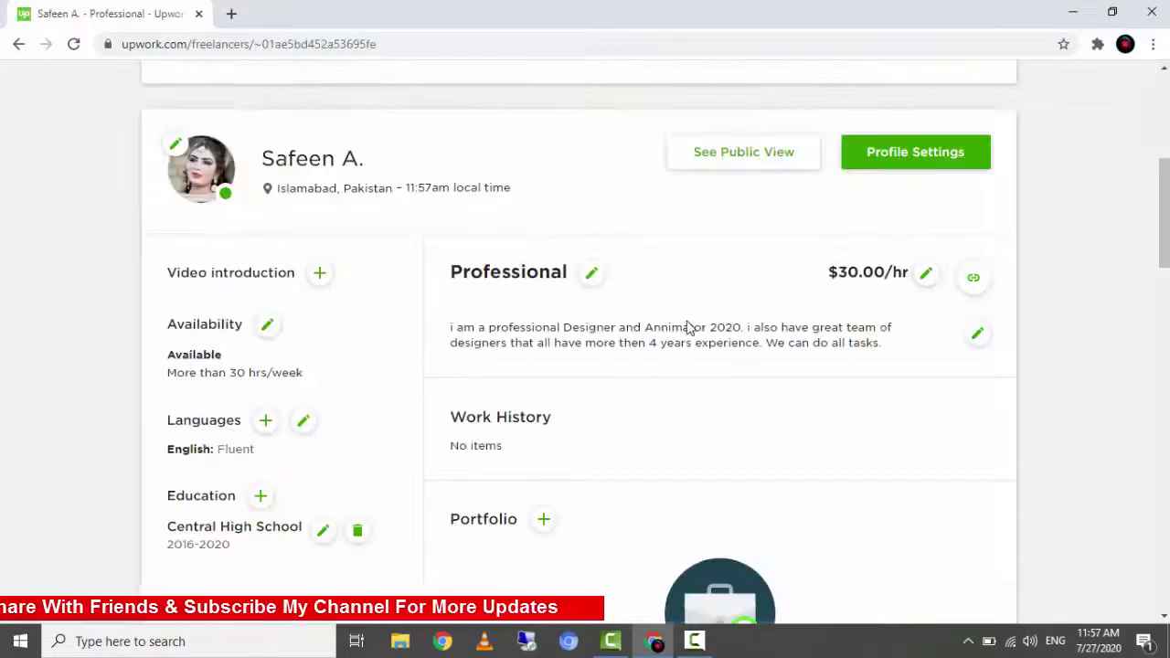
pyautogui.scroll(-3, 690, 327)
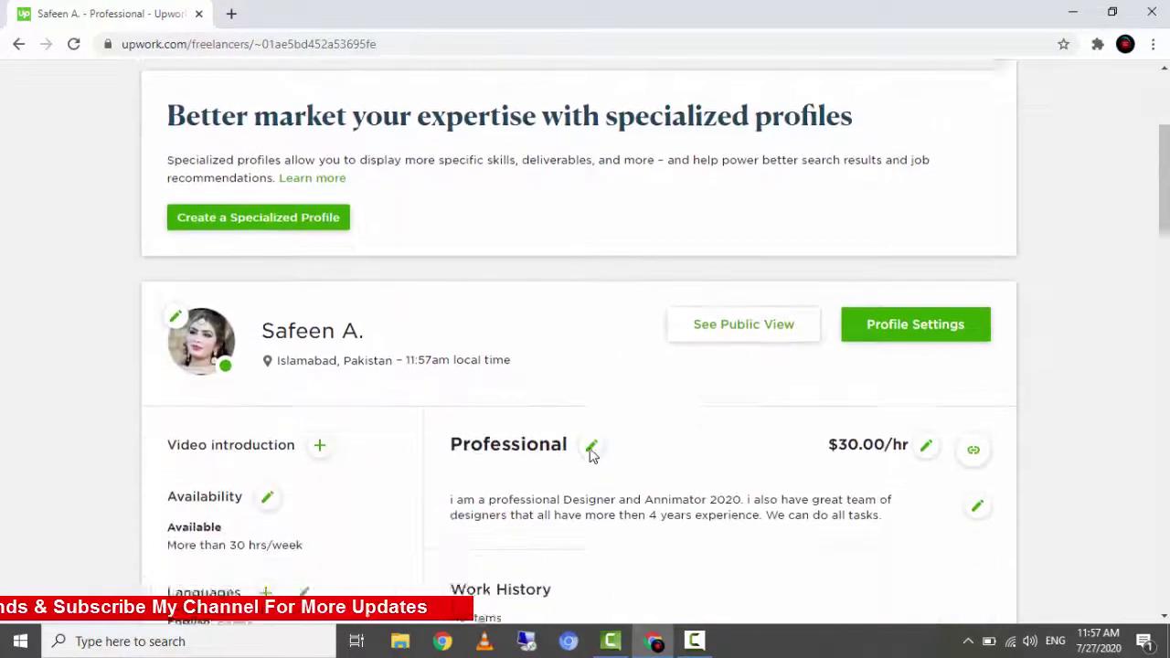
pyautogui.click(594, 362)
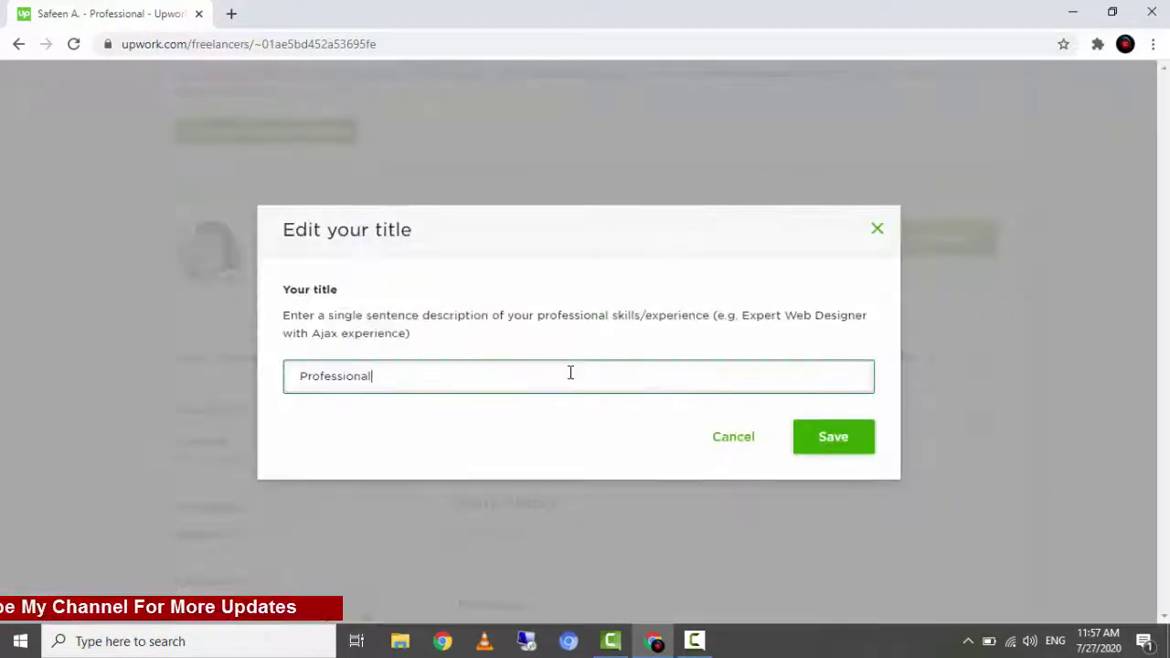
pyautogui.moveTo(371, 376); pyautogui.dragTo(296, 376)
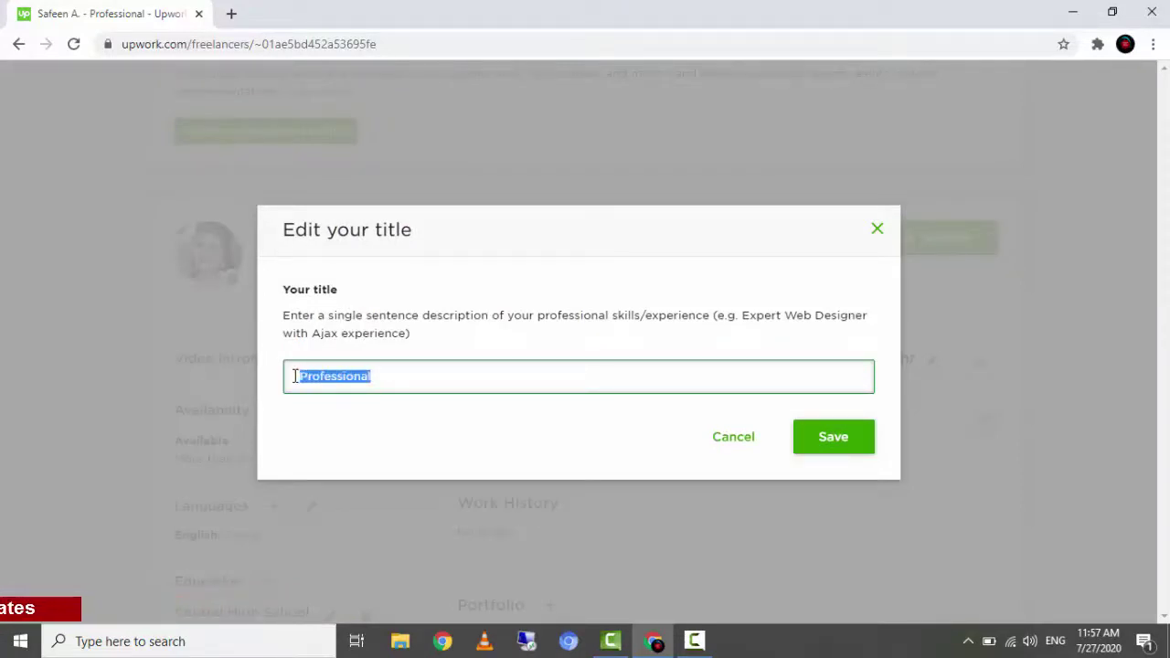
pyautogui.write('Mobile Game development')
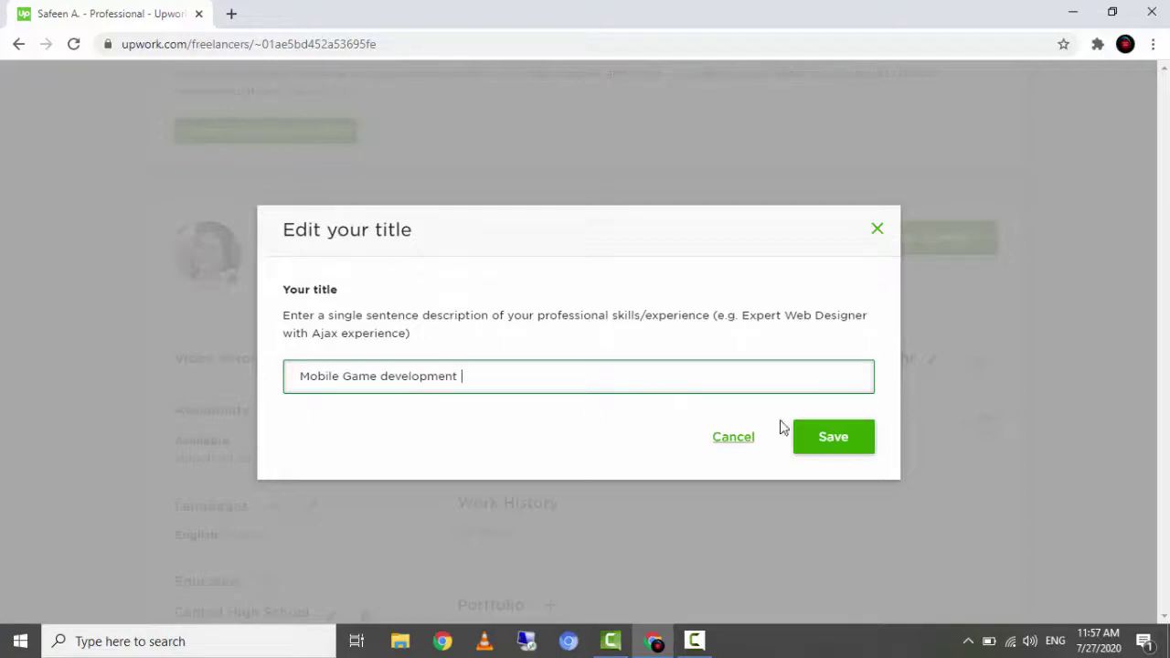
pyautogui.click(817, 438)
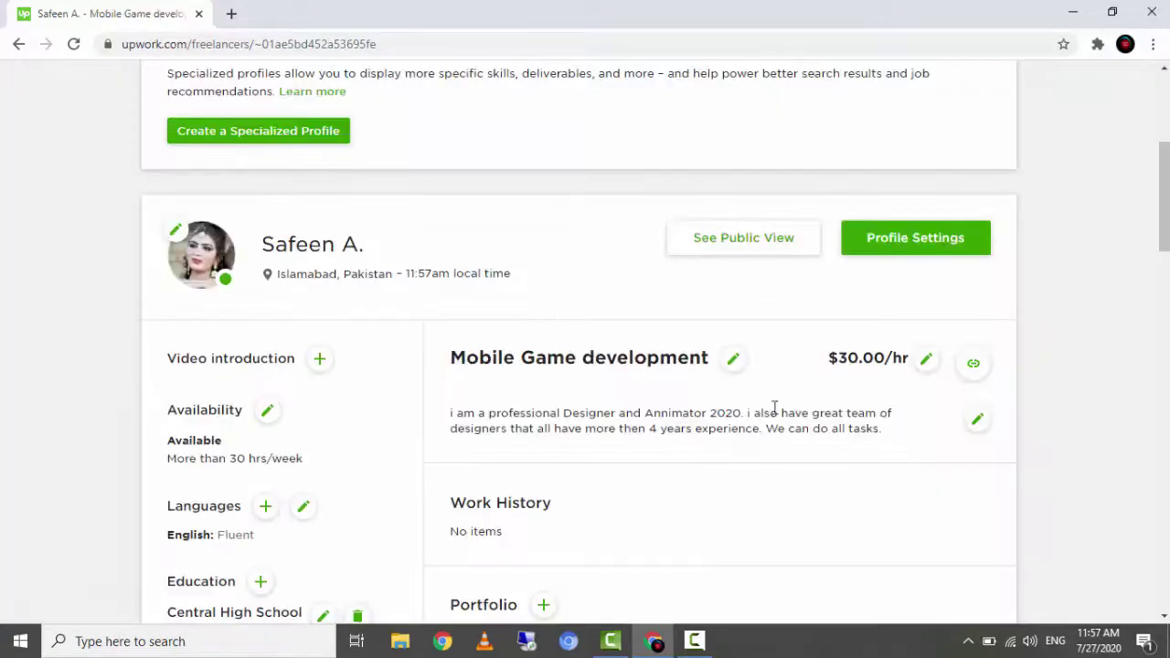
# Replace the overview with "i am a professional developer. i have 4+ years experience in game development and app development. i also great experience team." and save
pyautogui.click(980, 422)
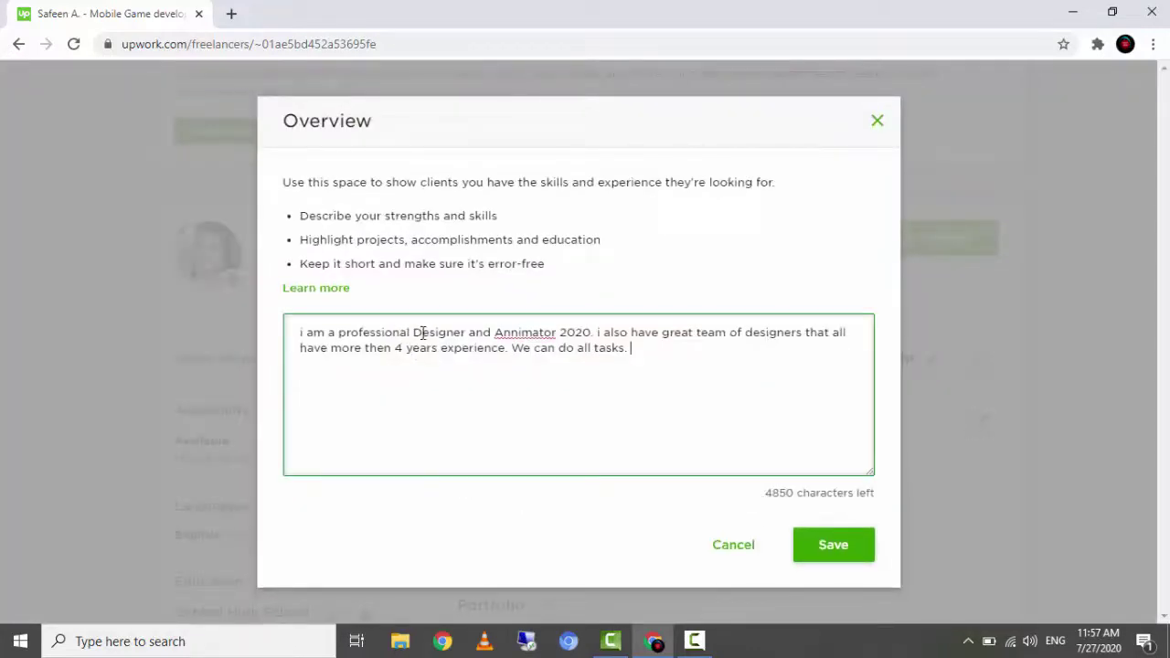
pyautogui.hotkey('ctrl', 'shift', 'Left')
pyautogui.hotkey('ctrl', 'shift', 'Left')
pyautogui.hotkey('ctrl', 'shift', 'Left')
pyautogui.hotkey('ctrl', 'shift', 'Left')
pyautogui.hotkey('ctrl', 'shift', 'Left')
pyautogui.hotkey('ctrl', 'shift', 'Left')
pyautogui.hotkey('ctrl', 'shift', 'Left')
pyautogui.hotkey('ctrl', 'shift', 'Left')
pyautogui.hotkey('ctrl', 'shift', 'Left')
pyautogui.hotkey('ctrl', 'shift', 'Left')
pyautogui.hotkey('ctrl', 'shift', 'Left')
pyautogui.hotkey('ctrl', 'shift', 'Left')
pyautogui.hotkey('ctrl', 'shift', 'Left')
pyautogui.hotkey('ctrl', 'shift', 'Left')
pyautogui.hotkey('ctrl', 'shift', 'Left')
pyautogui.hotkey('ctrl', 'shift', 'Left')
pyautogui.hotkey('ctrl', 'shift', 'Left')
pyautogui.hotkey('ctrl', 'shift', 'Left')
pyautogui.hotkey('ctrl', 'shift', 'Left')
pyautogui.hotkey('ctrl', 'shift', 'Left')
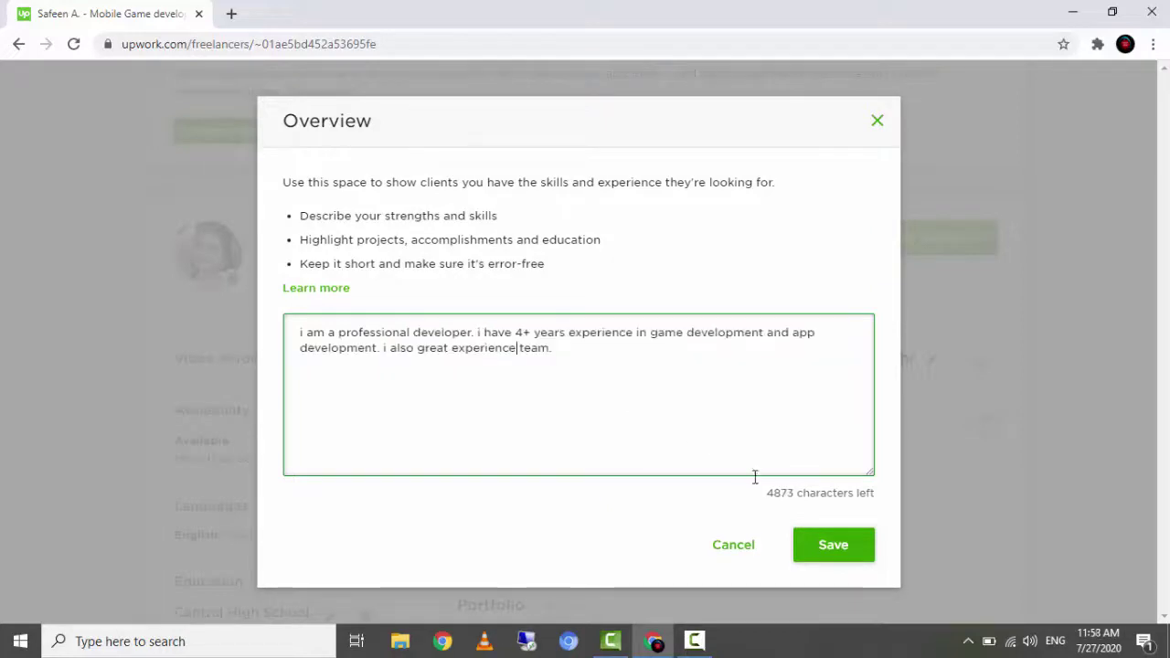
pyautogui.click(856, 560)
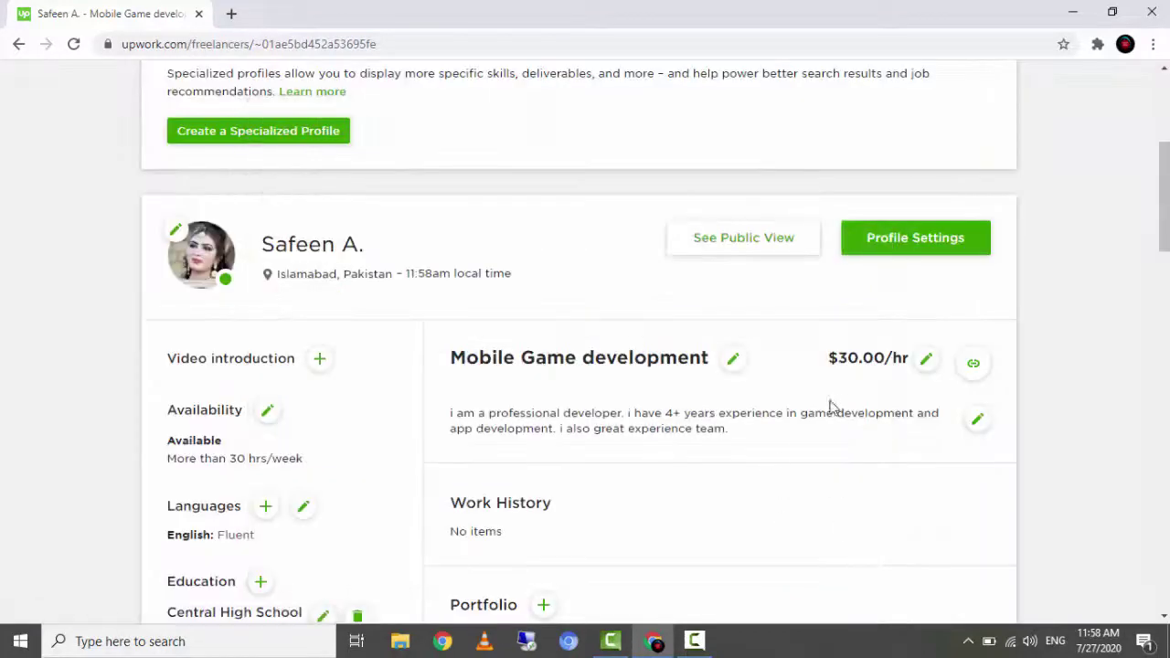
# Edit the profile's skills and remove Logo Design, Logo Animation, 2D & 3D Logo Animation, Logo Addition and Branding/Logo
pyautogui.scroll(-2, 578, 472)
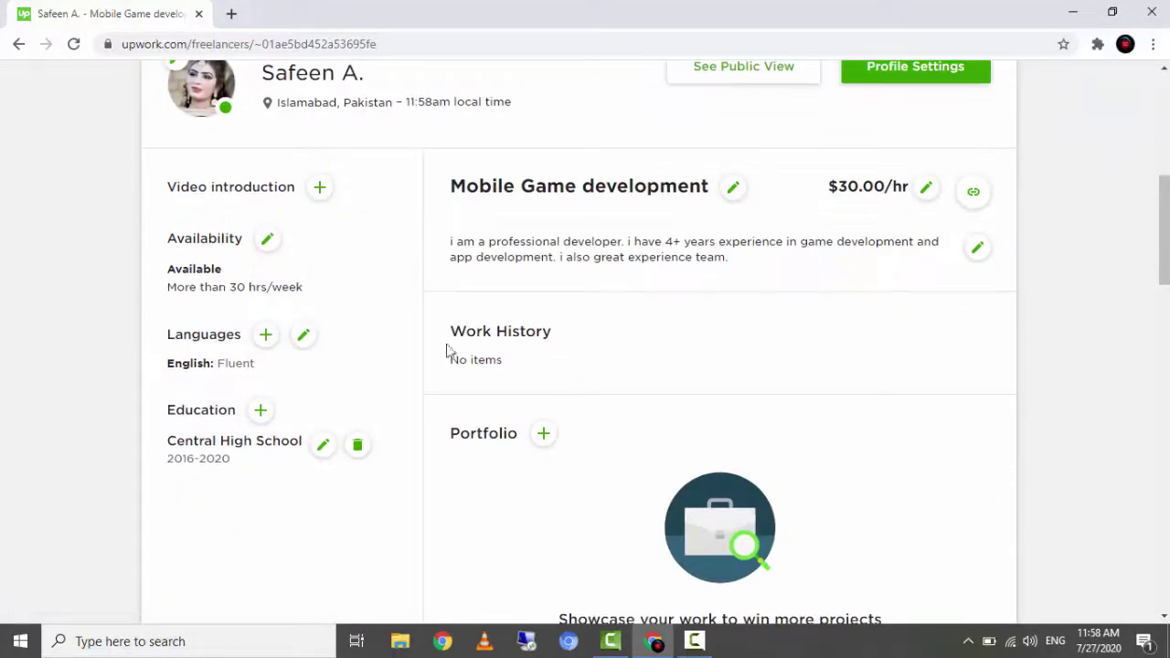
pyautogui.moveTo(501, 342); pyautogui.dragTo(520, 353)
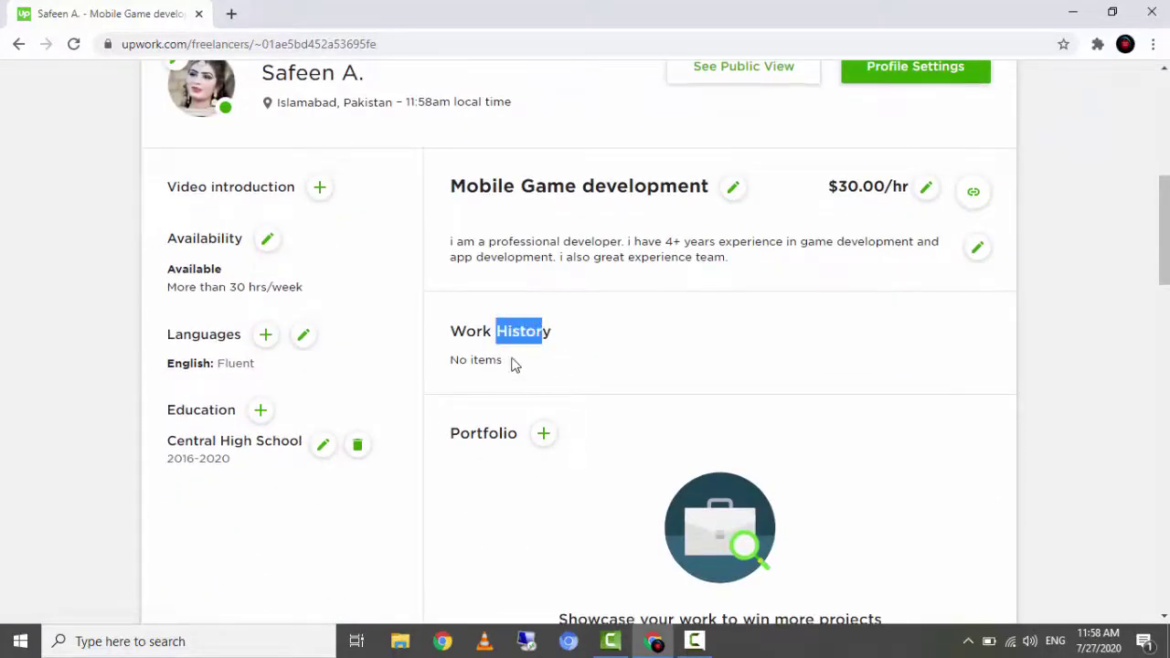
pyautogui.click(528, 357)
pyautogui.scroll(-3, 517, 430)
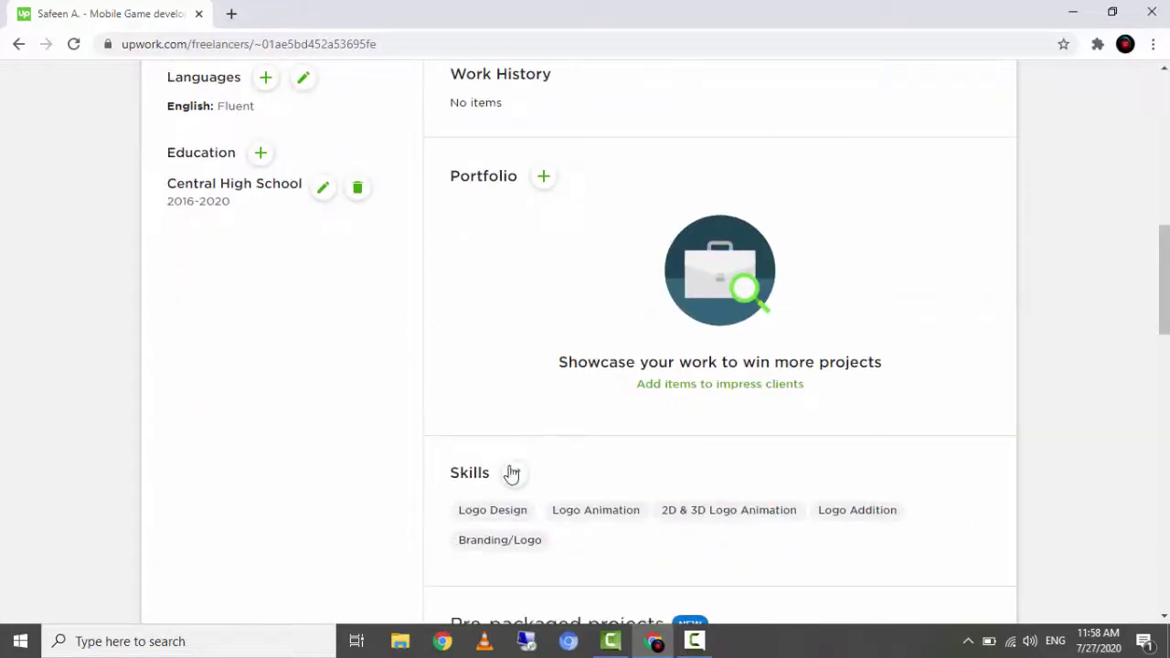
pyautogui.click(514, 473)
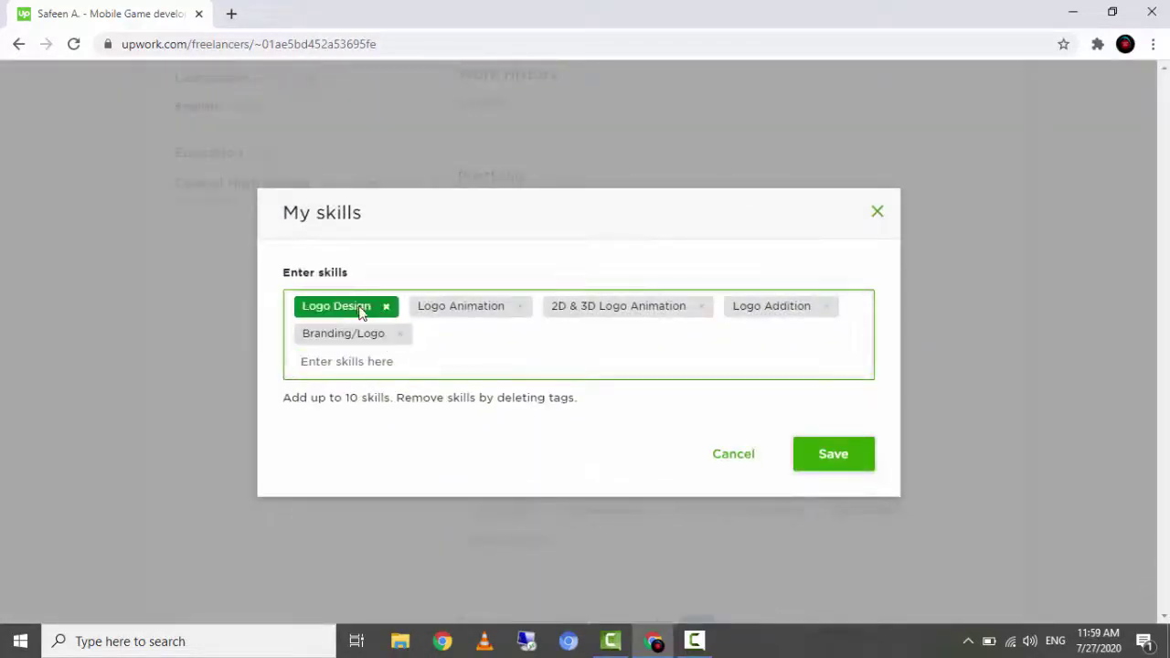
pyautogui.click(386, 308)
pyautogui.click(405, 320)
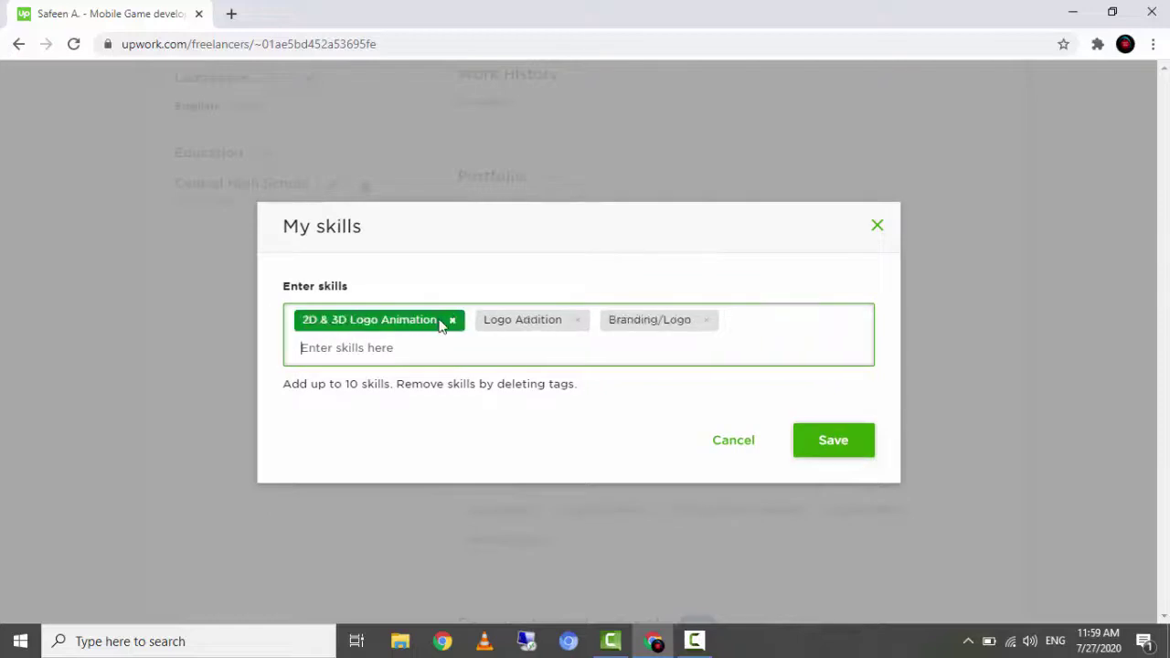
pyautogui.click(453, 320)
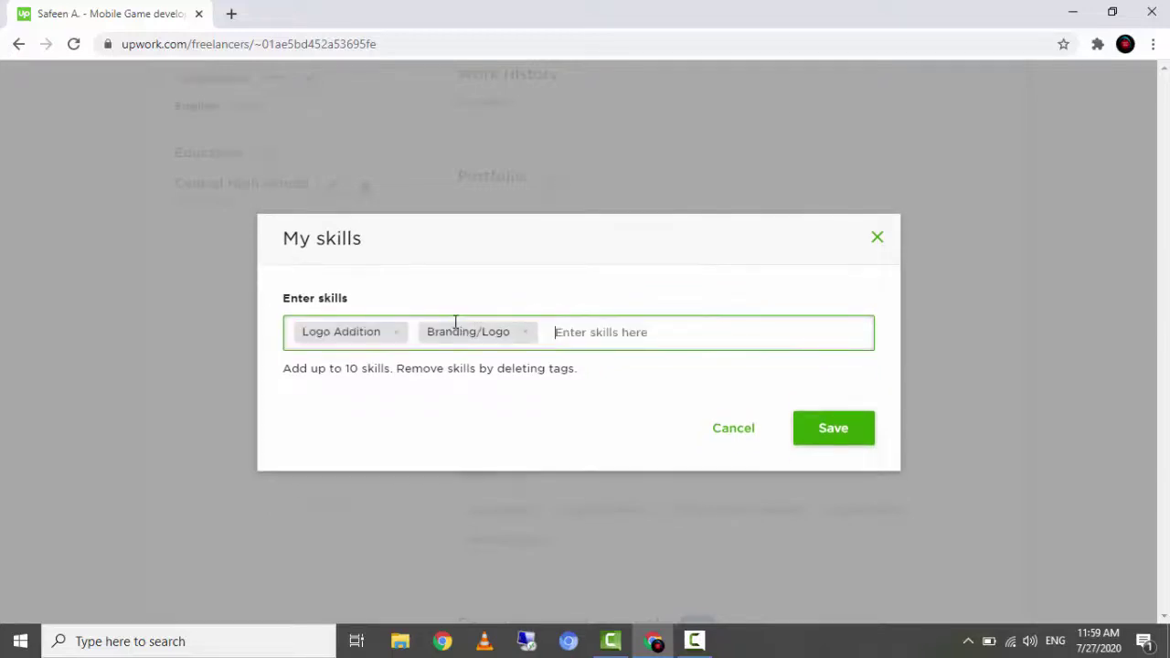
pyautogui.click(526, 333)
pyautogui.click(398, 333)
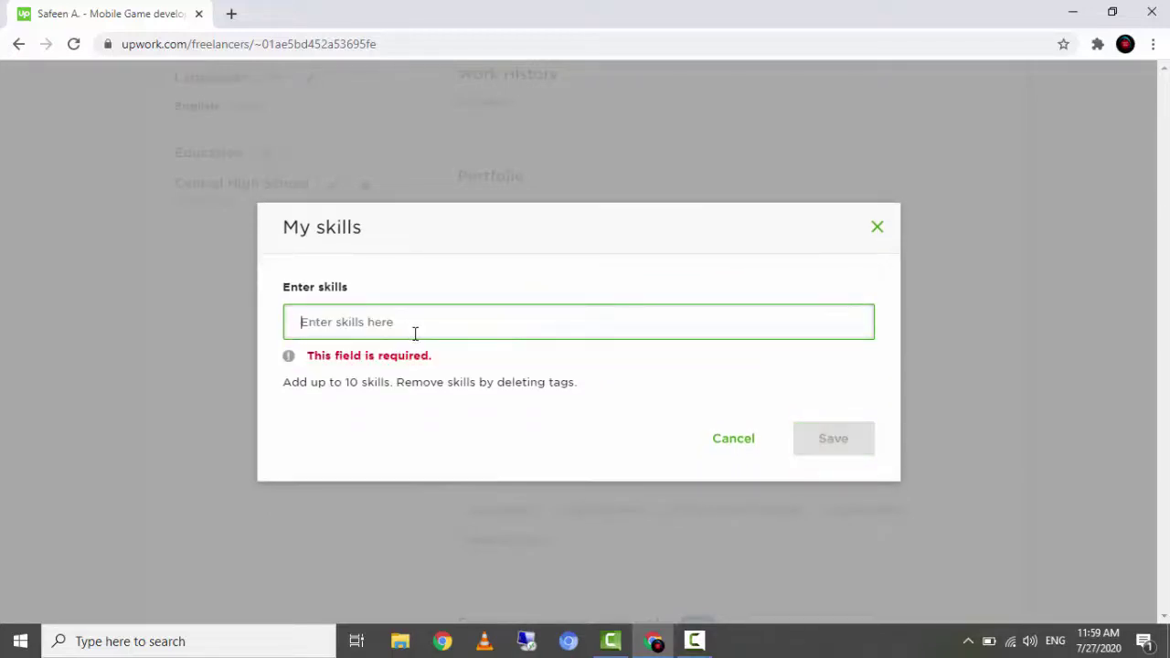
# Add the skills Unity and Game Development, then save and confirm removing the old logo skills
pyautogui.write('unity')
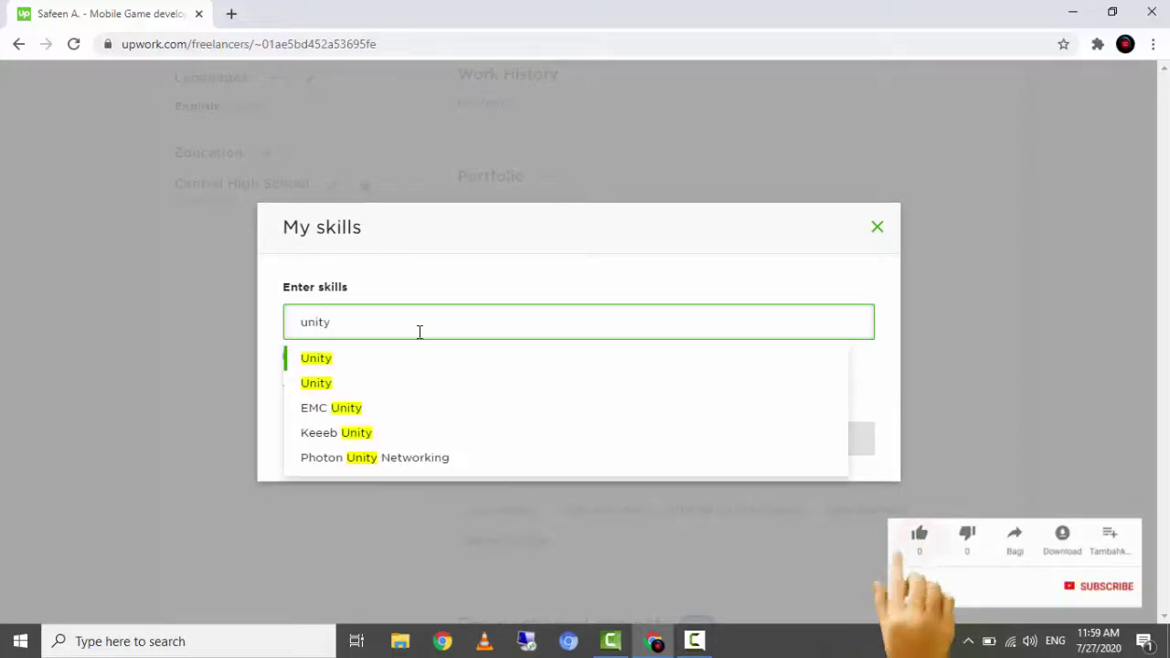
pyautogui.click(316, 357)
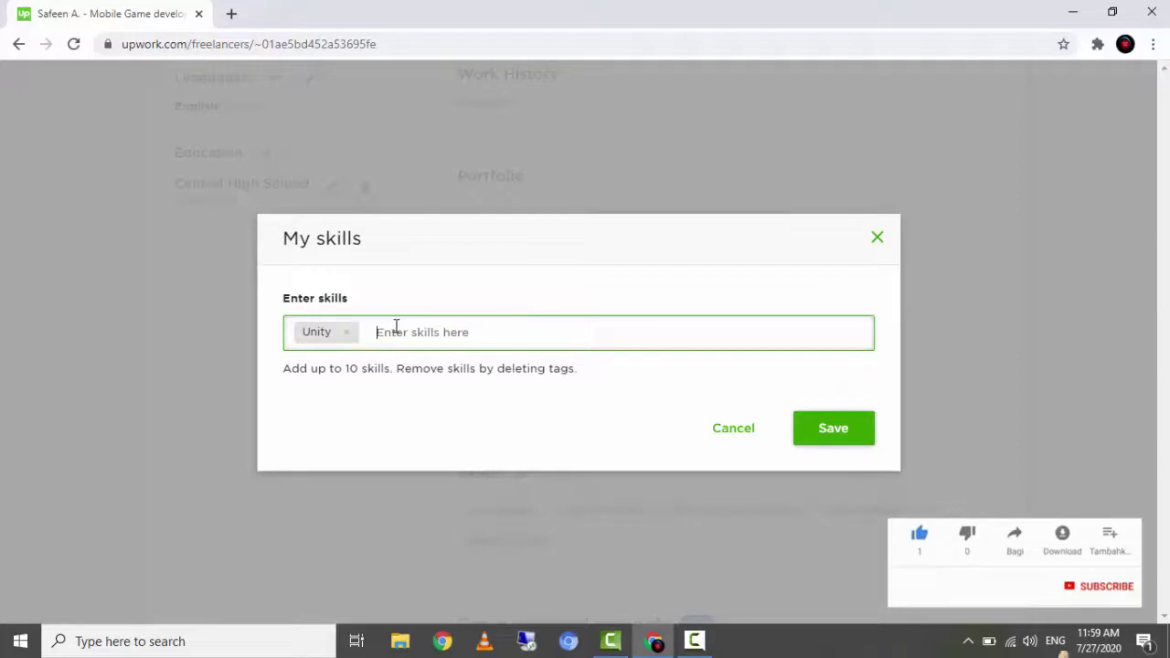
pyautogui.write('G')
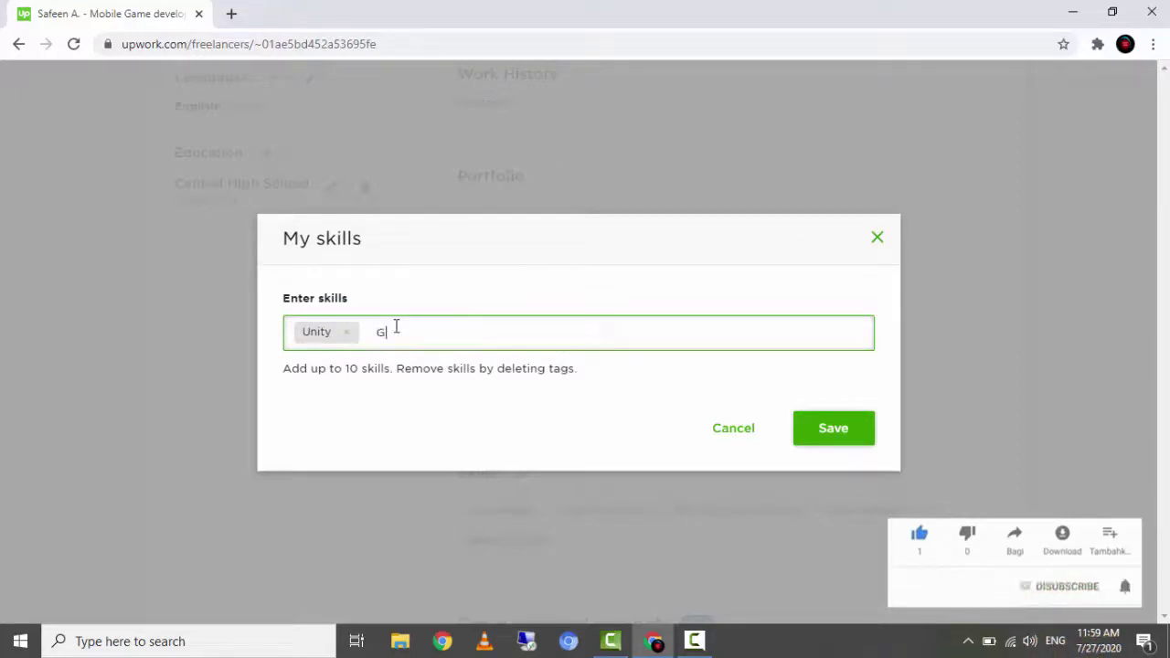
pyautogui.write('ame de')
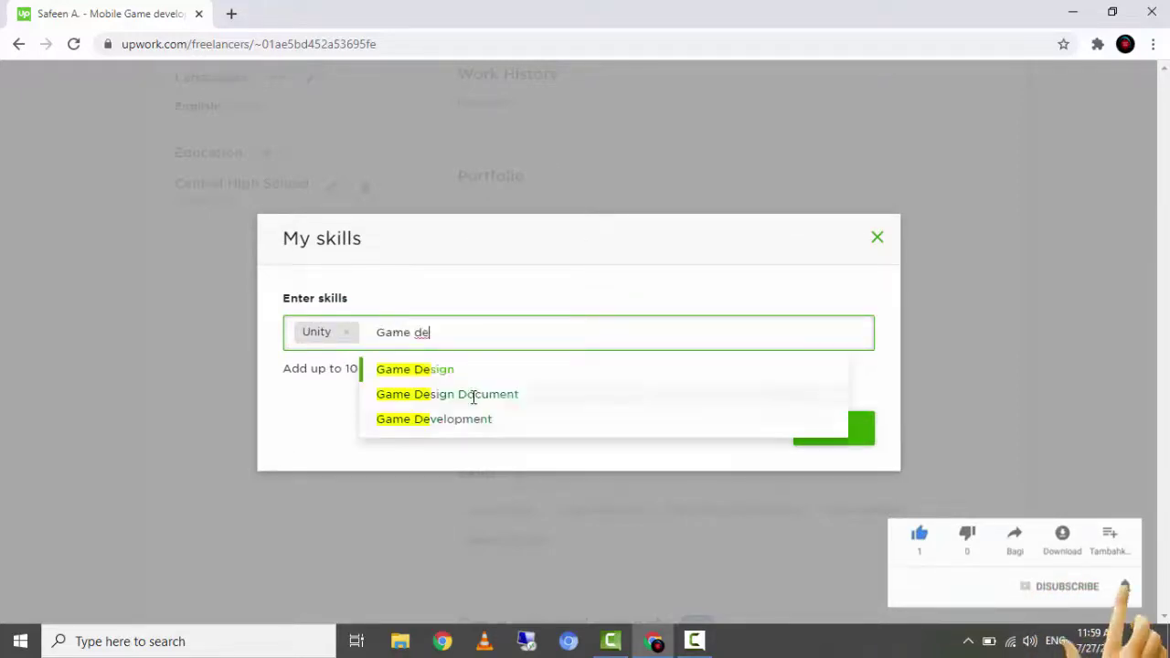
pyautogui.click(466, 418)
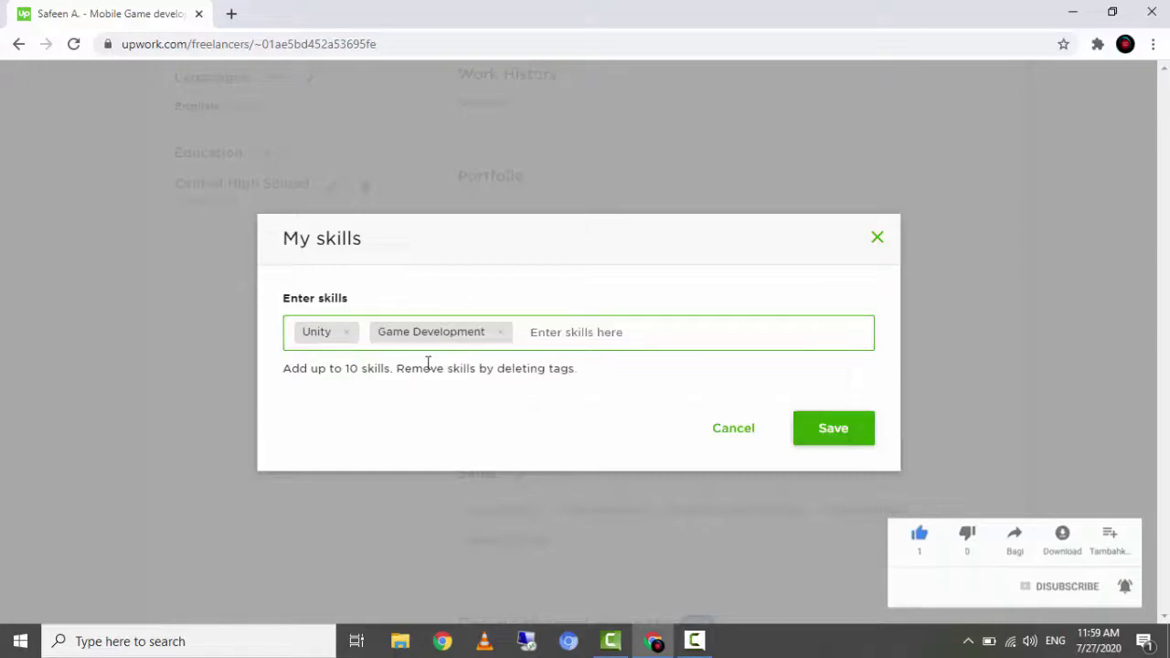
pyautogui.click(818, 427)
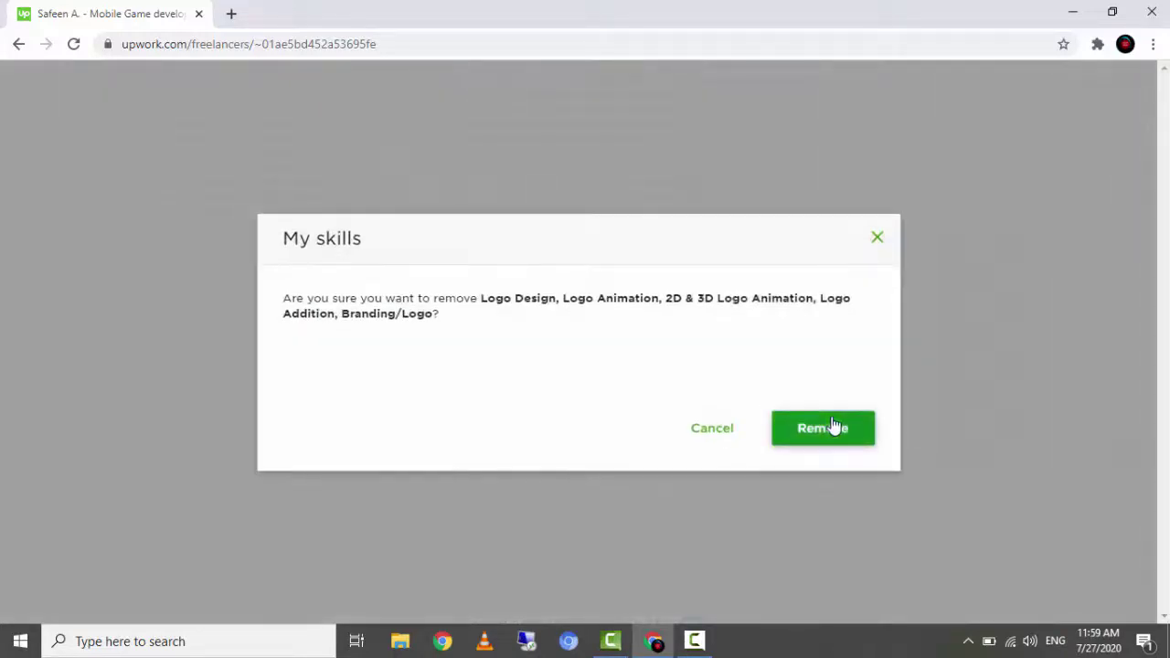
pyautogui.click(839, 429)
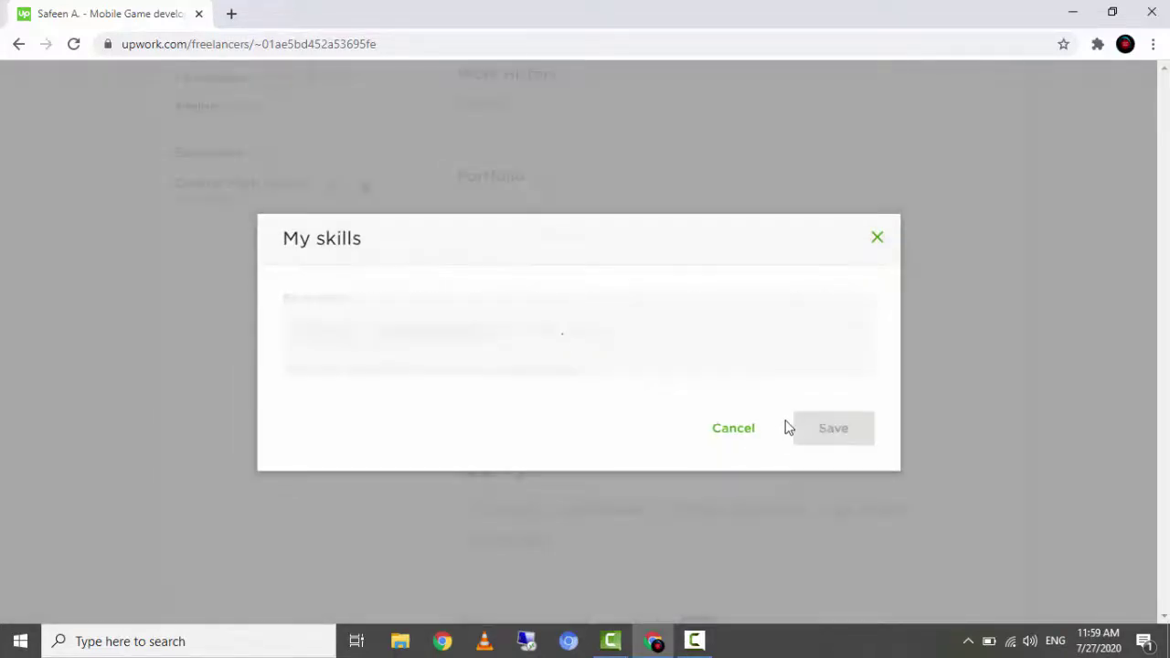
# Remove the Central High School entry from the profile's education section and confirm the removal
pyautogui.scroll(-4, 585, 394)
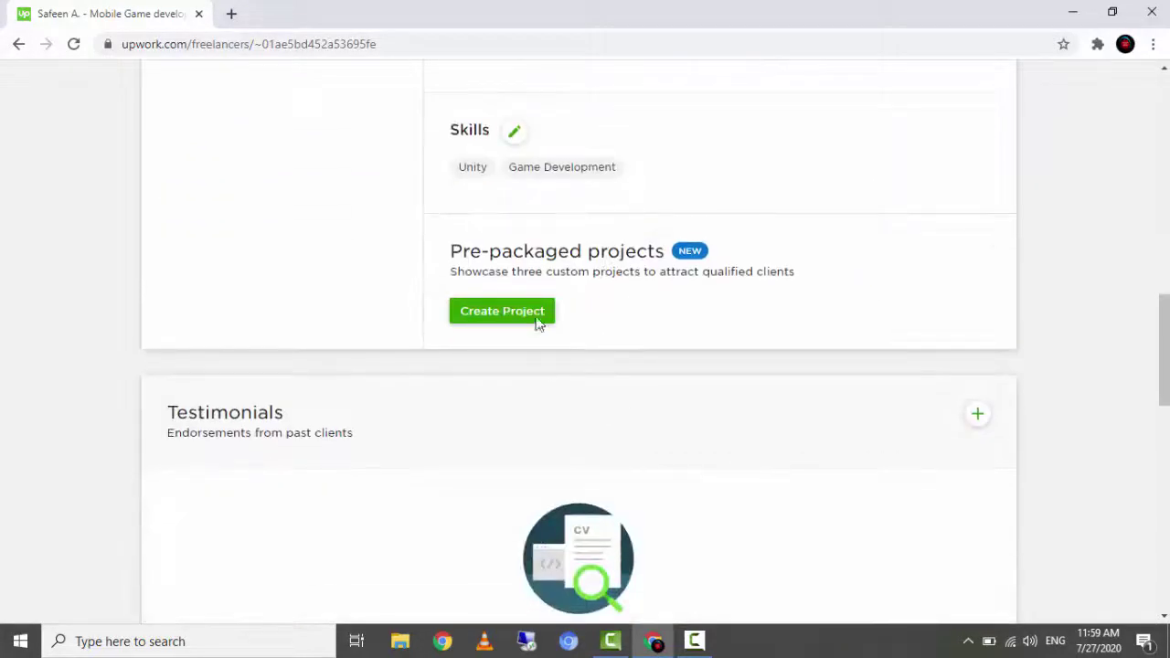
pyautogui.scroll(-6, 620, 273)
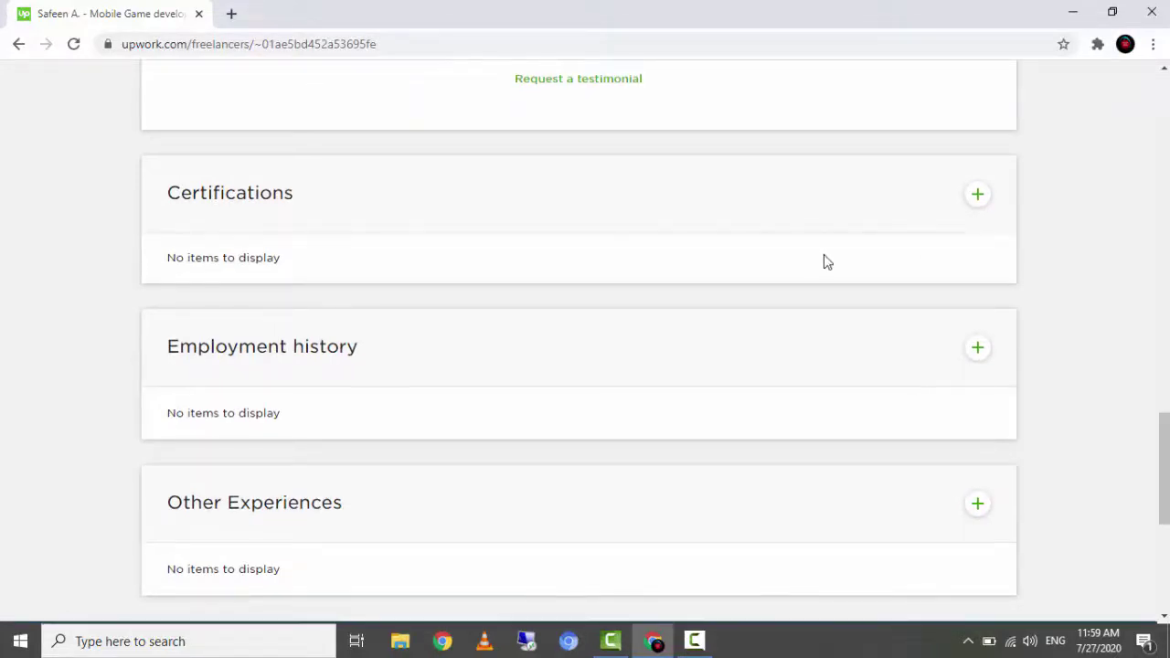
pyautogui.scroll(-2, 951, 258)
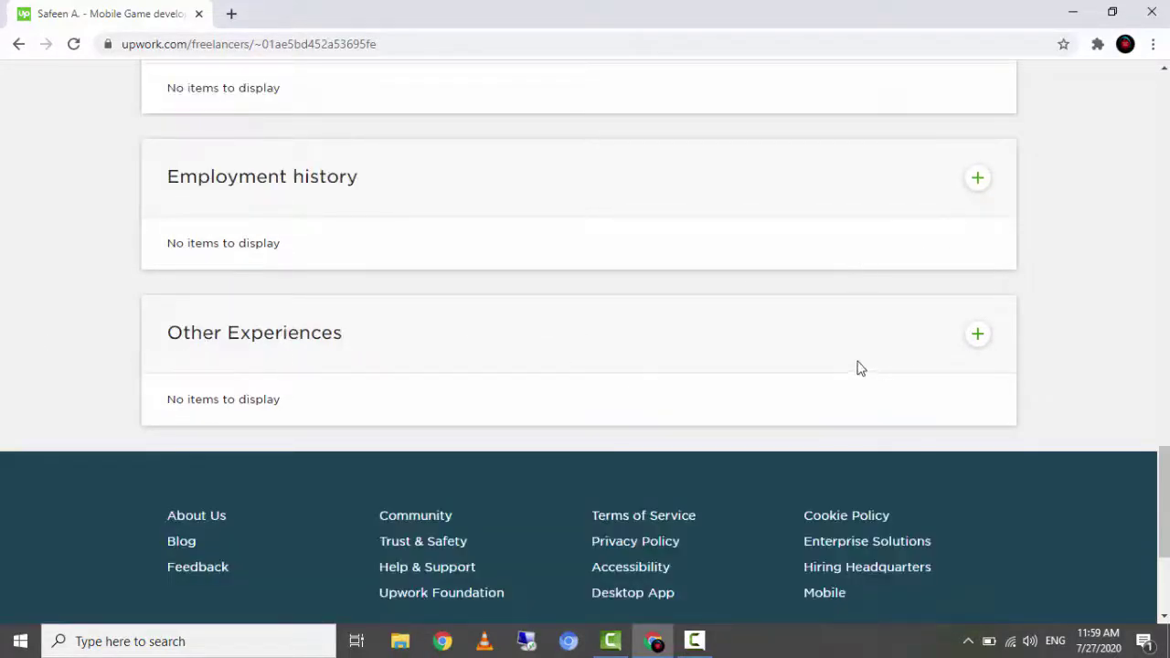
pyautogui.scroll(15, 860, 369)
pyautogui.scroll(2, 191, 380)
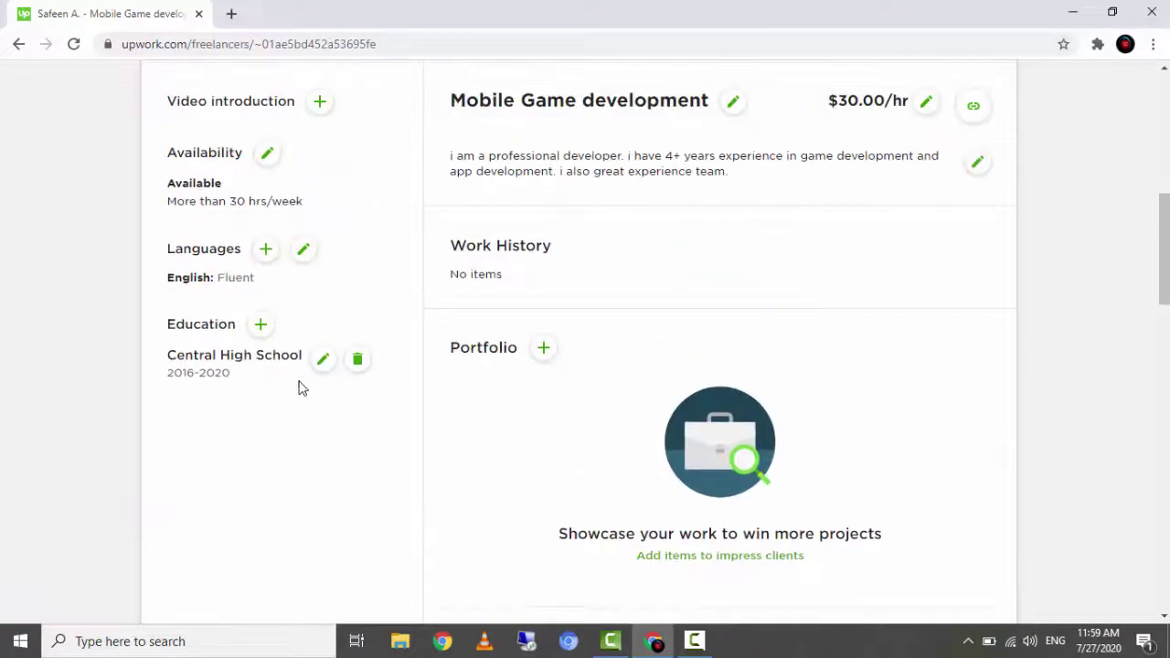
pyautogui.moveTo(169, 325); pyautogui.dragTo(322, 369)
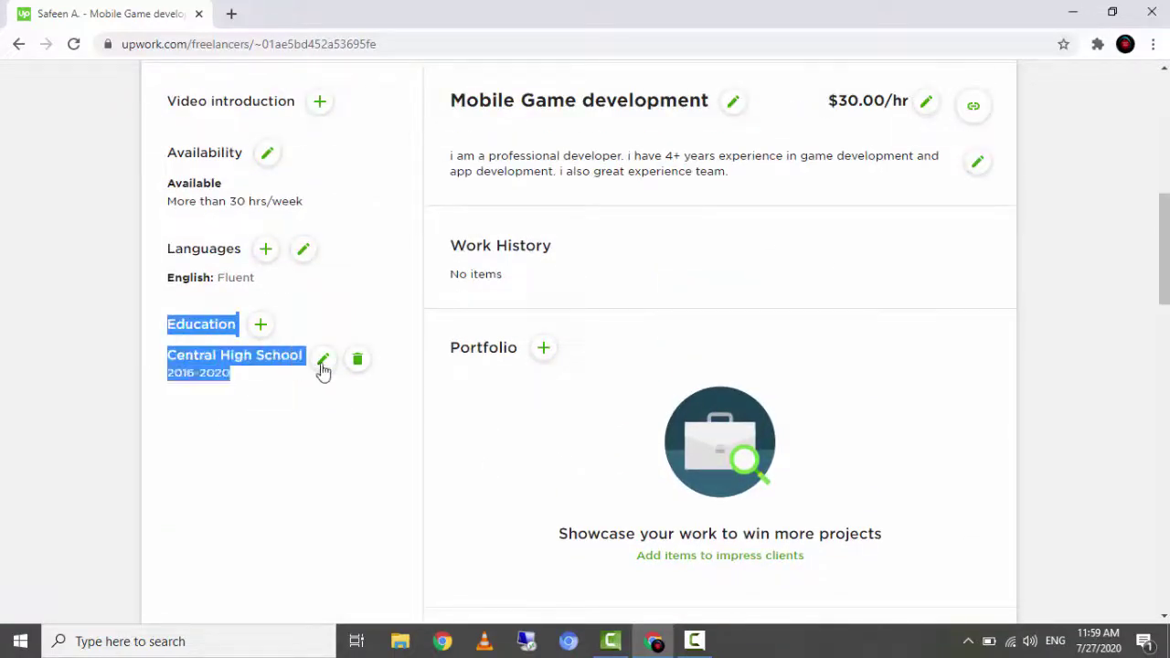
pyautogui.click(335, 404)
pyautogui.click(358, 360)
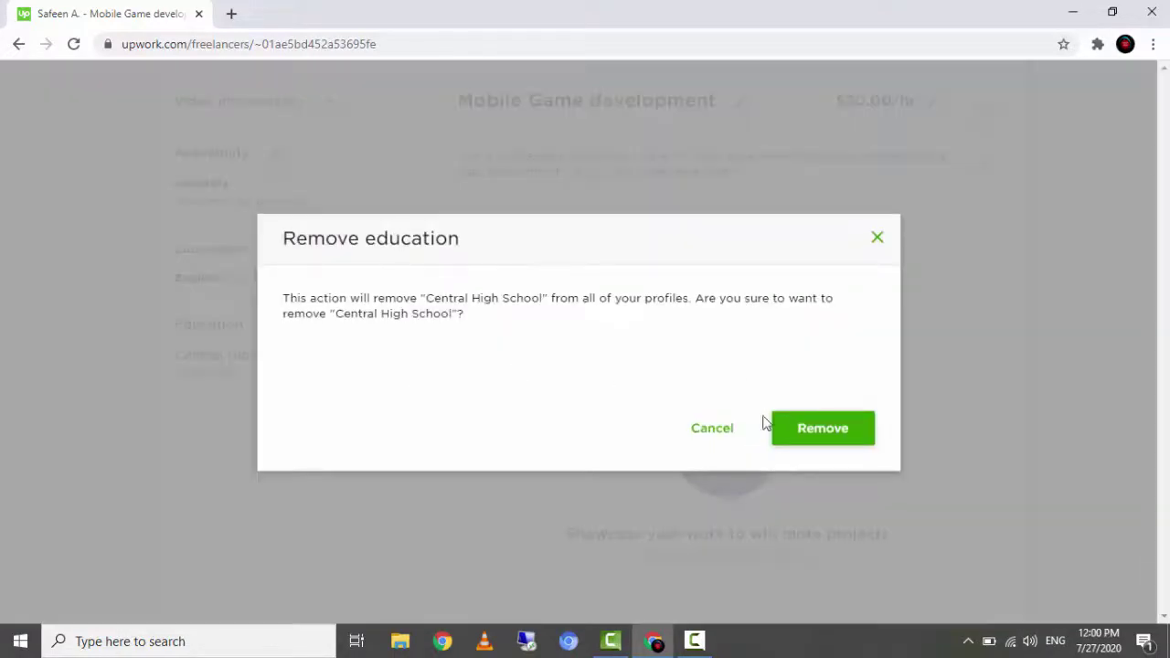
pyautogui.click(792, 446)
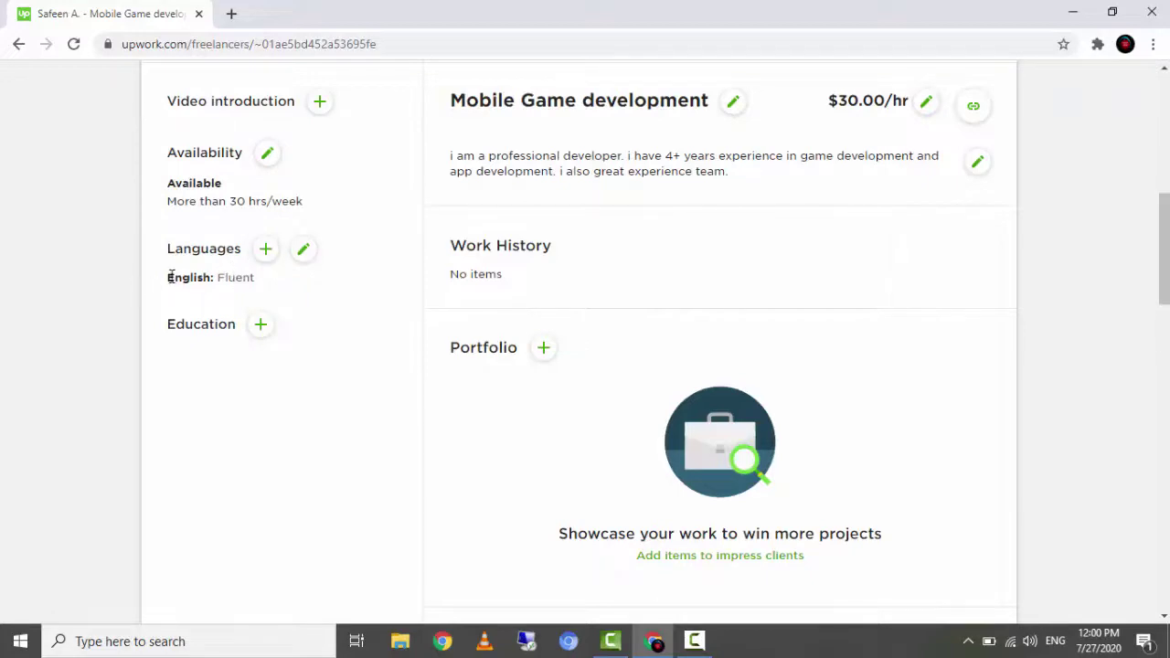
# Set the profile's hourly rate to $20.00 and save it
pyautogui.moveTo(171, 277); pyautogui.dragTo(255, 280)
pyautogui.click(283, 291)
pyautogui.scroll(3, 314, 298)
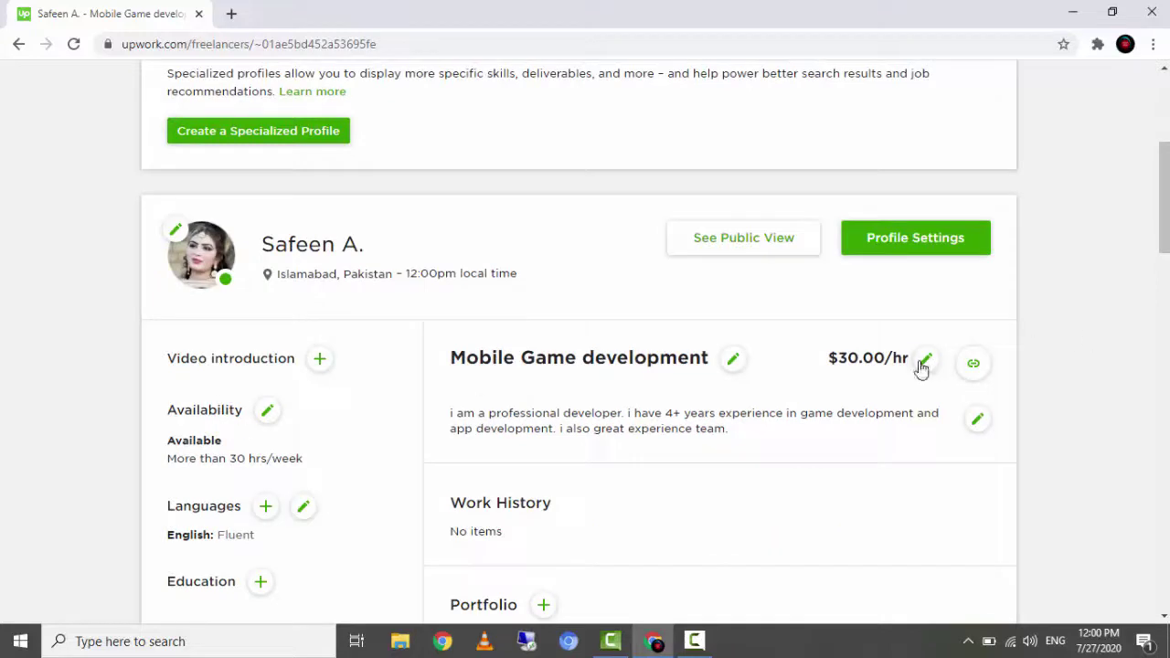
pyautogui.click(923, 362)
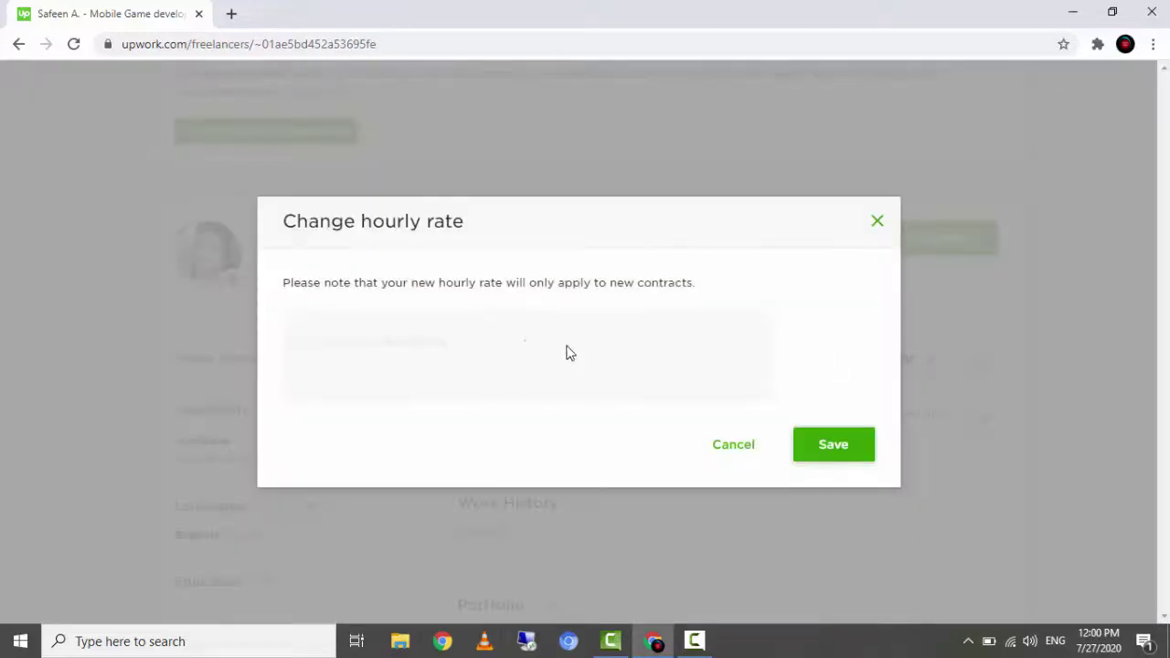
pyautogui.click(722, 314)
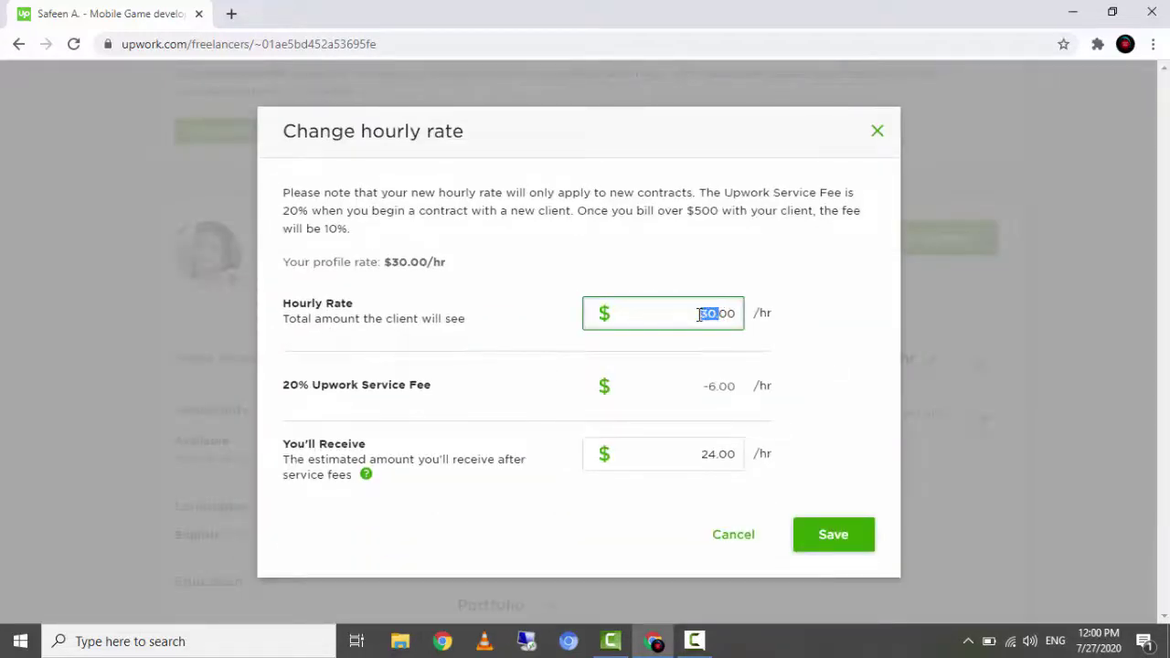
pyautogui.write('0')
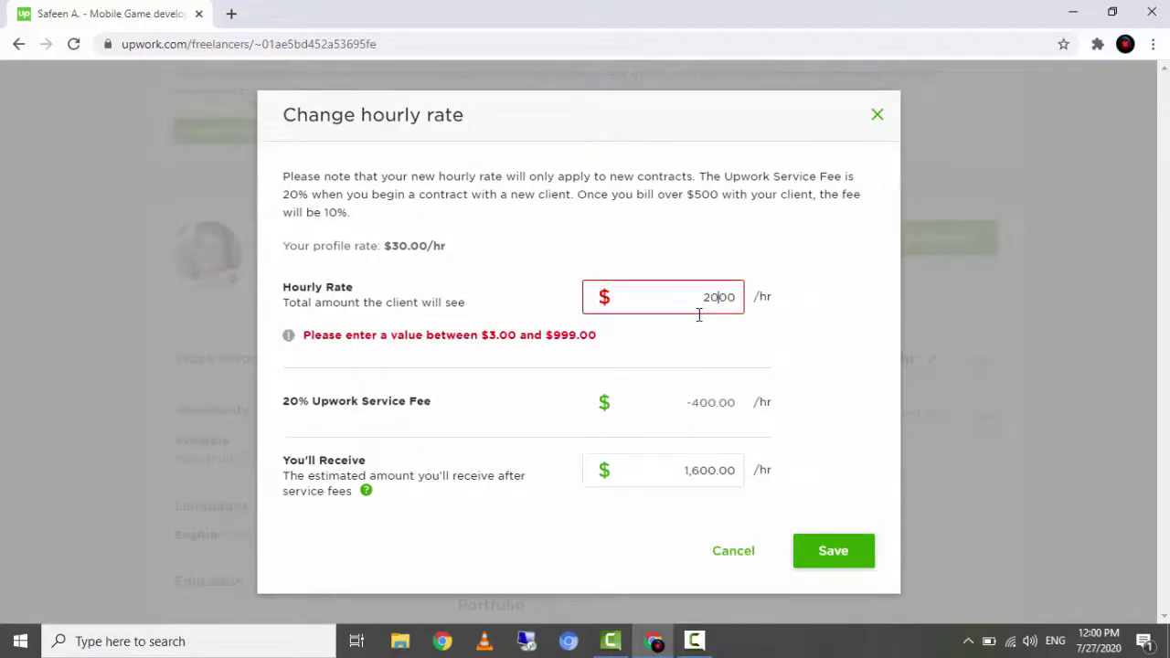
pyautogui.write('.')
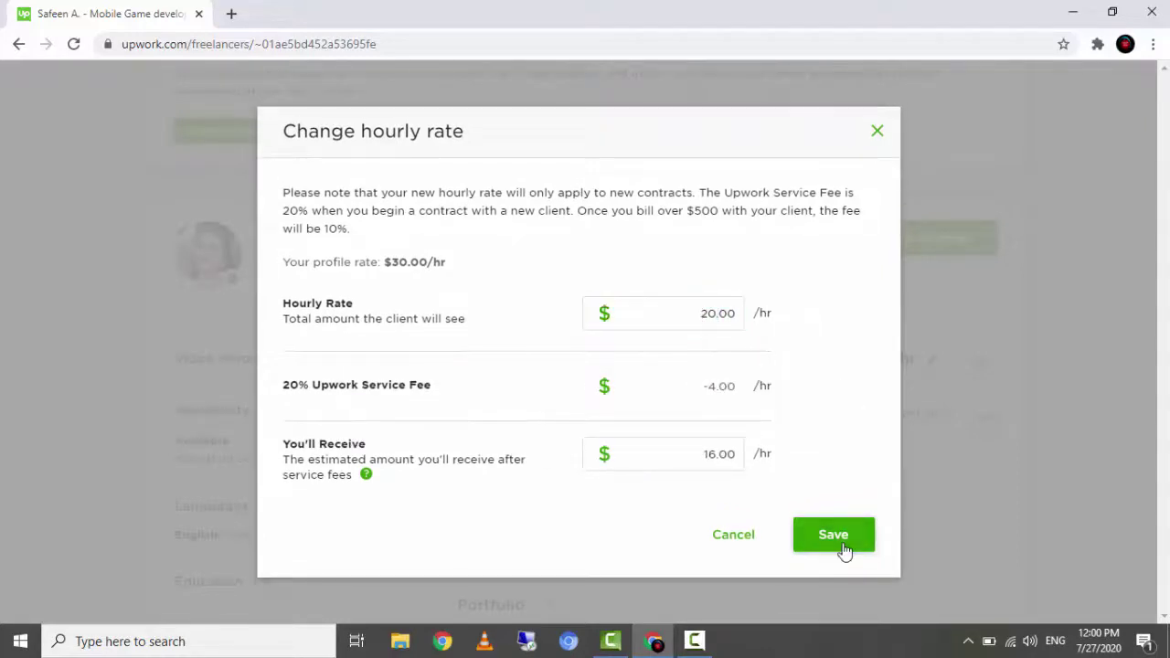
pyautogui.click(844, 551)
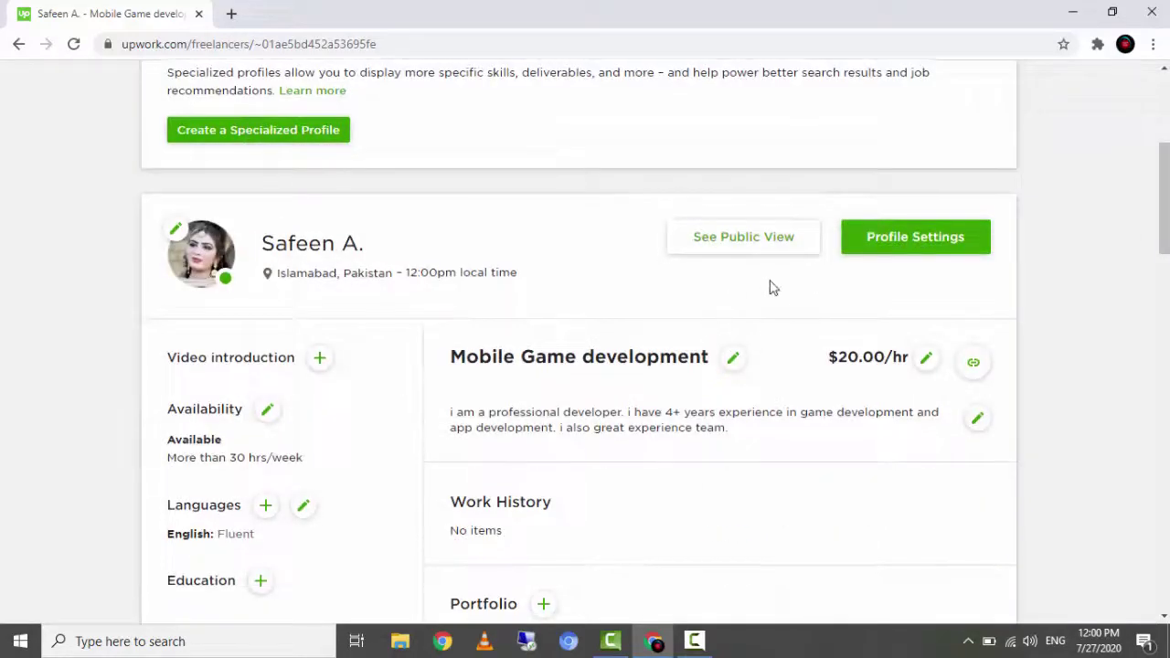
# Look over the edited profile and resubmit it for another review
pyautogui.scroll(-2, 771, 301)
pyautogui.scroll(-1, 216, 366)
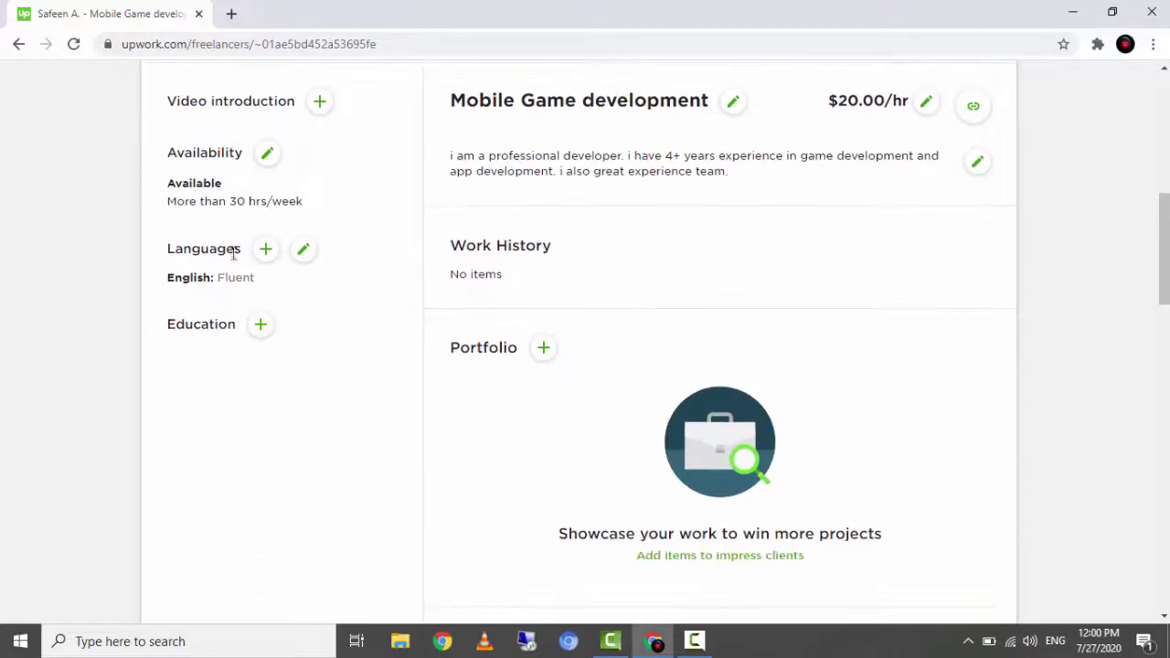
pyautogui.scroll(-5, 504, 254)
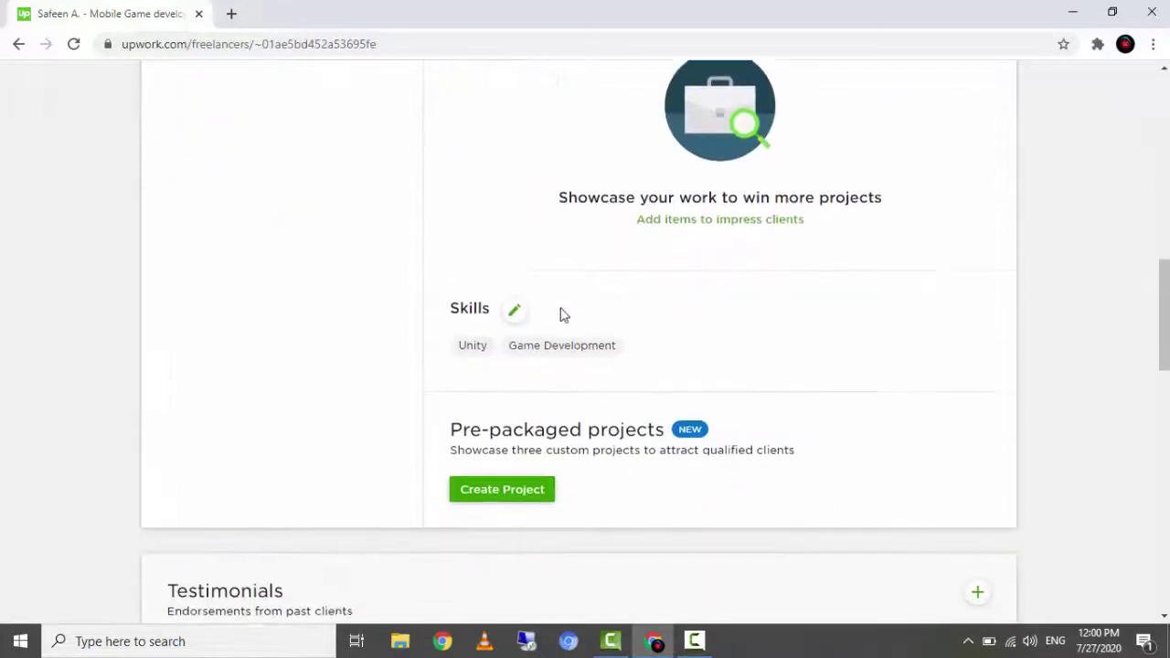
pyautogui.scroll(-6, 667, 275)
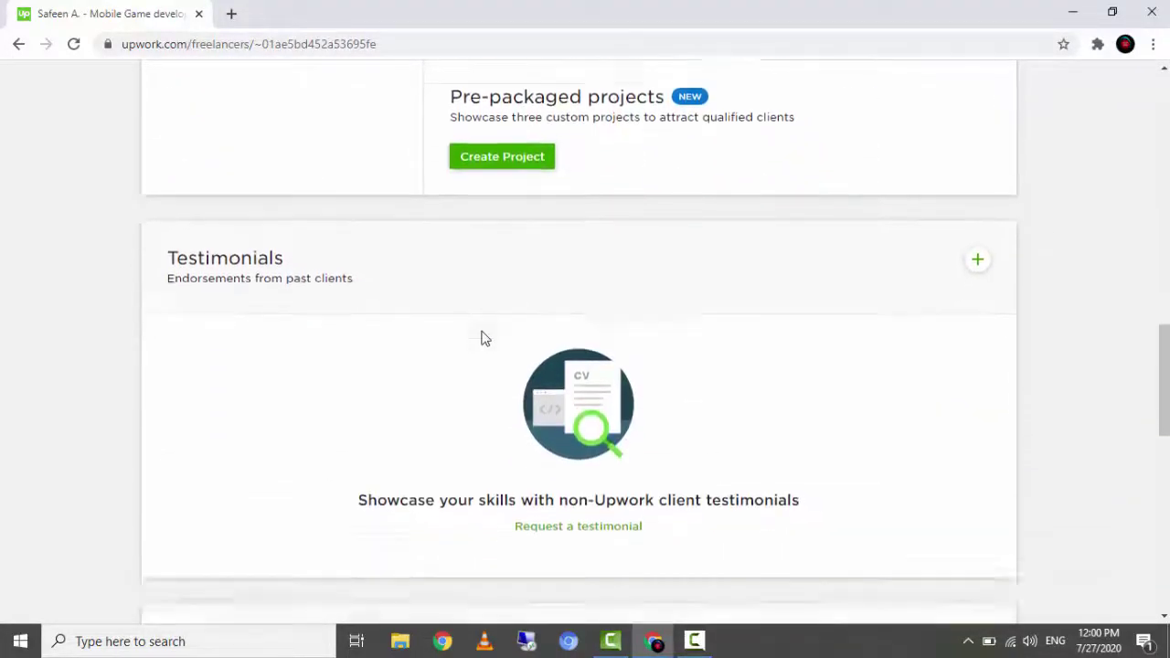
pyautogui.scroll(2, 481, 342)
pyautogui.scroll(15, 489, 346)
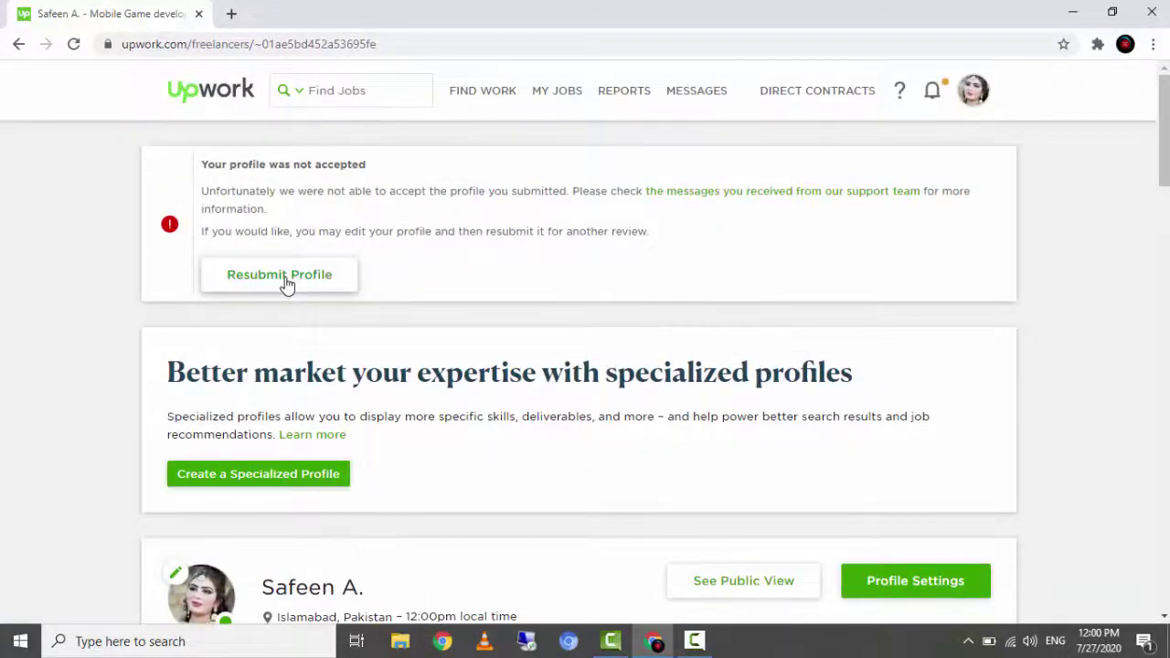
pyautogui.click(287, 284)
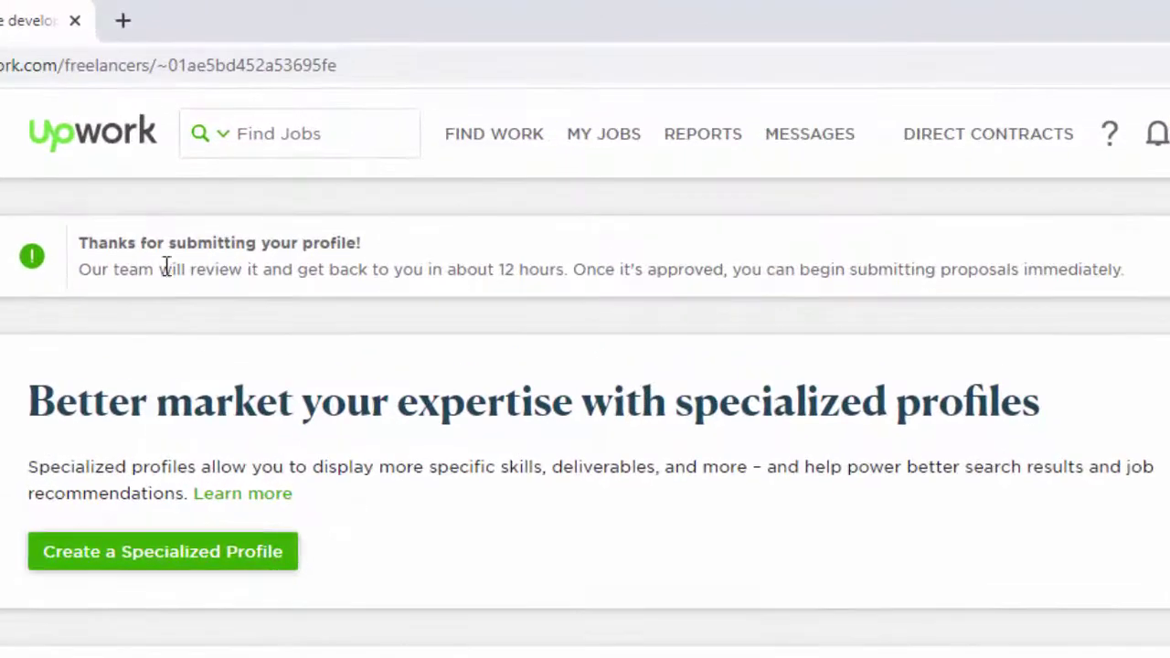
# Read the profile submission notice about the review, and open the Find Work page
pyautogui.tripleClick(326, 242)
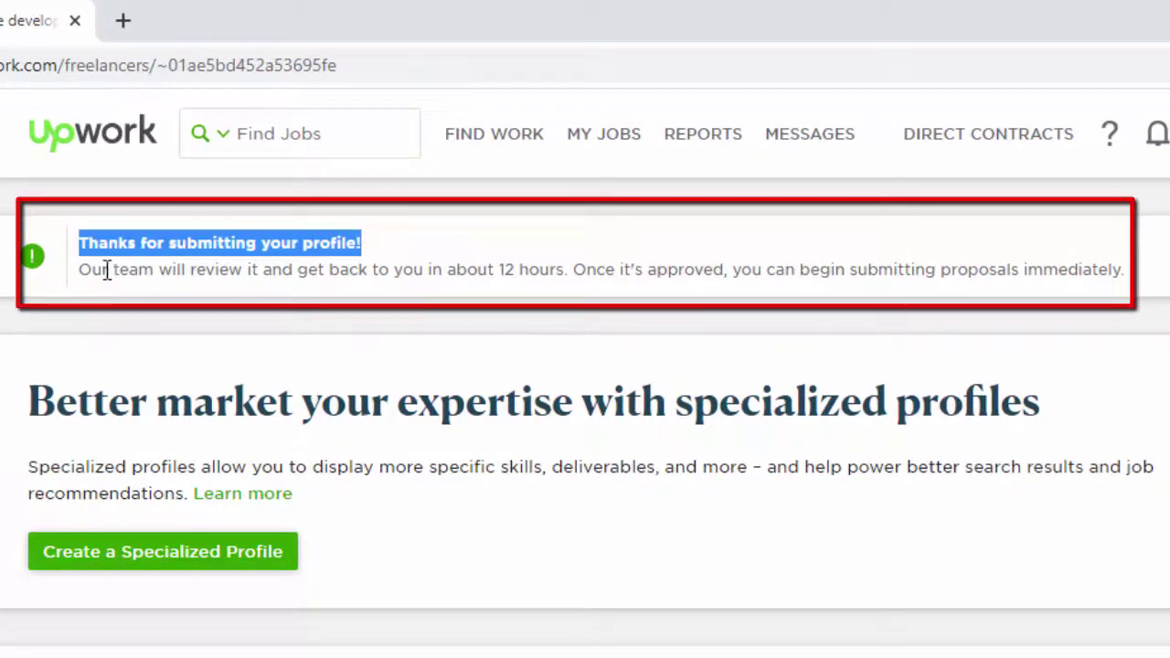
pyautogui.moveTo(103, 268); pyautogui.dragTo(1031, 296)
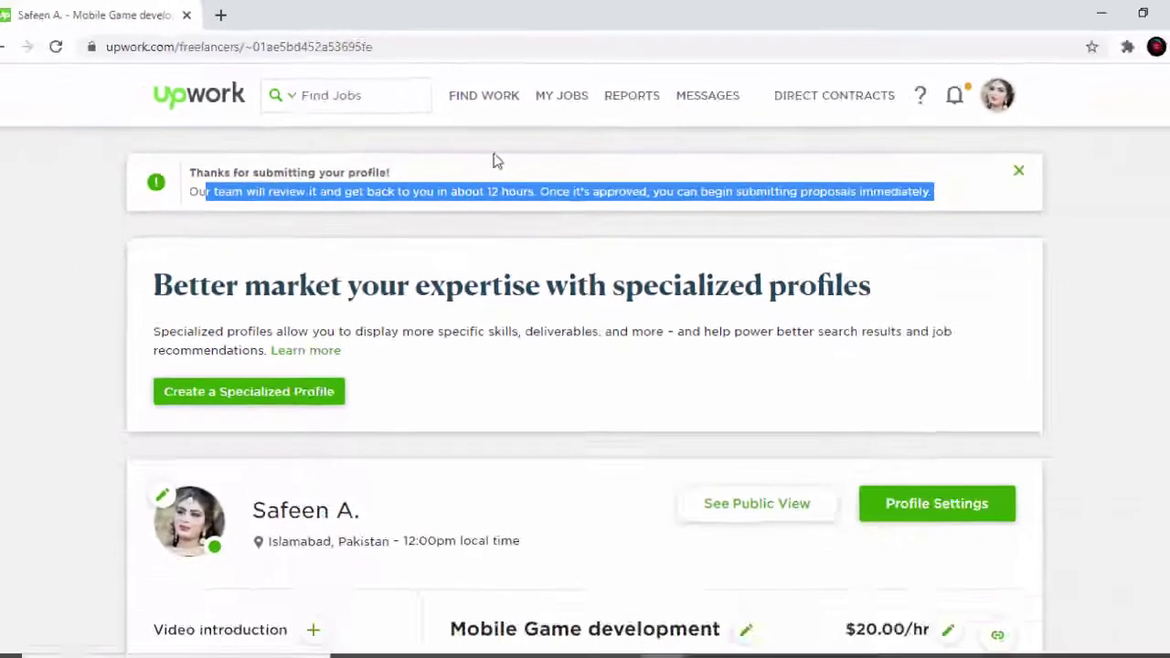
pyautogui.moveTo(497, 110)
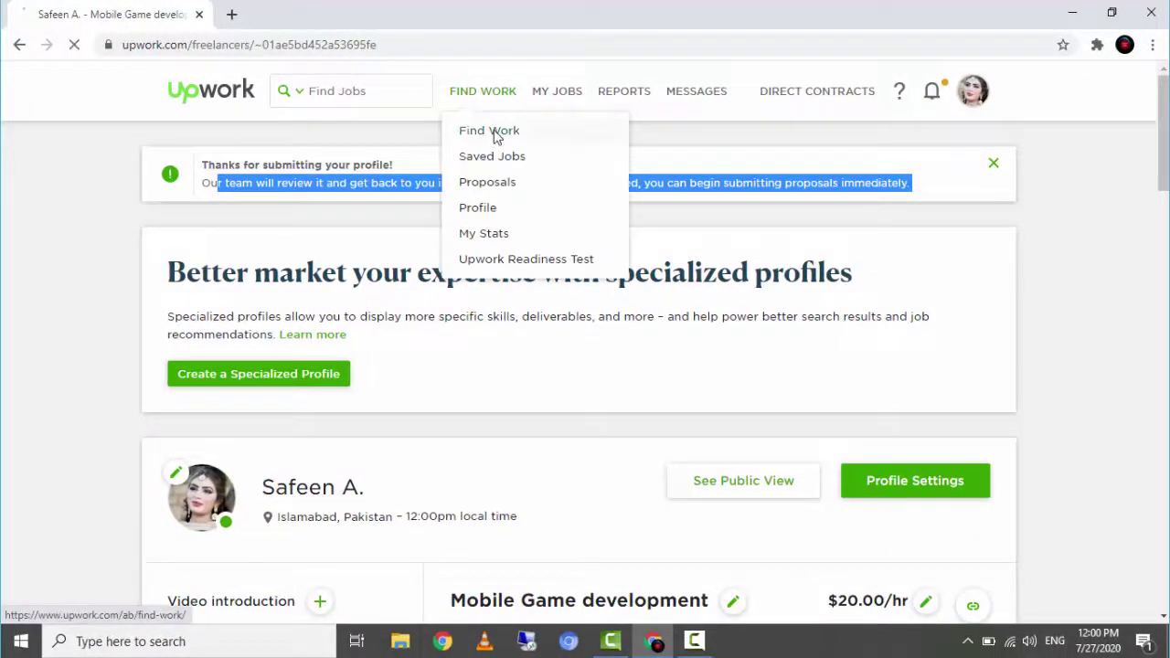
pyautogui.click(495, 136)
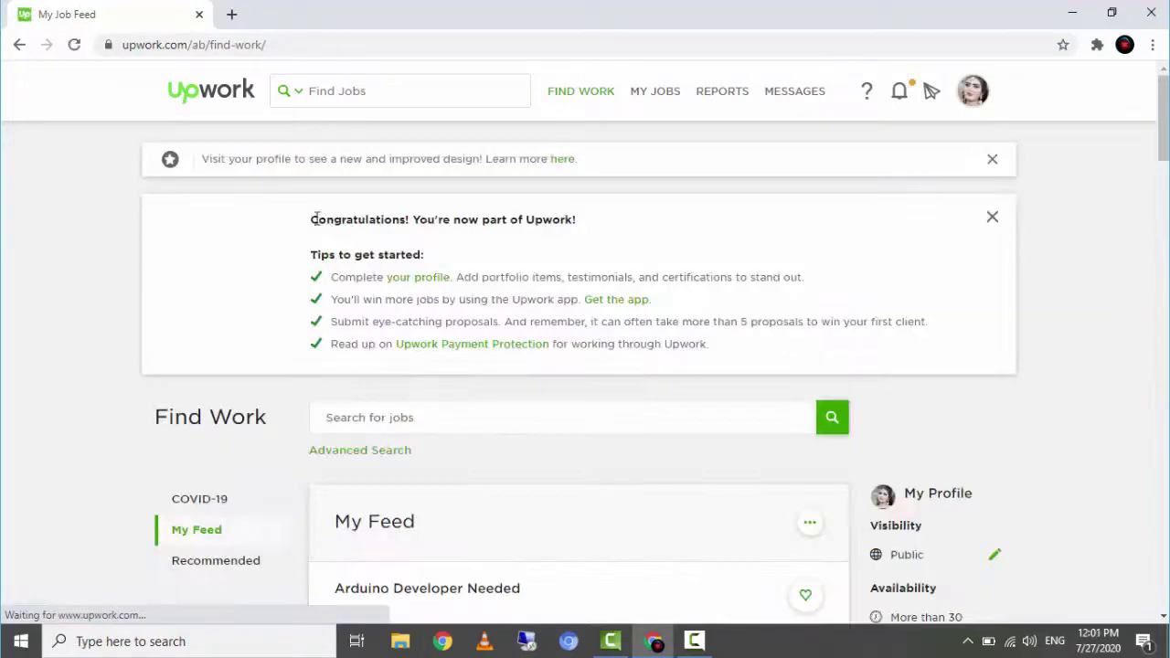
# Read the welcome message, the getting-started tips and the profile design notice above the job feed
pyautogui.moveTo(358, 216); pyautogui.dragTo(586, 227)
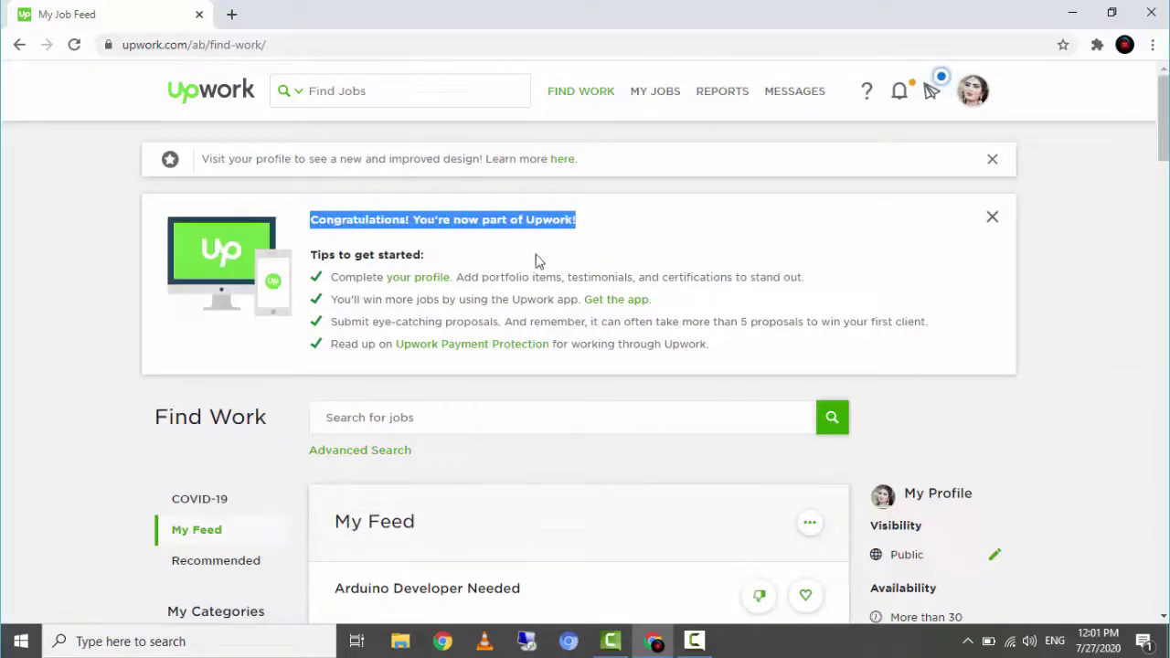
pyautogui.click(595, 234)
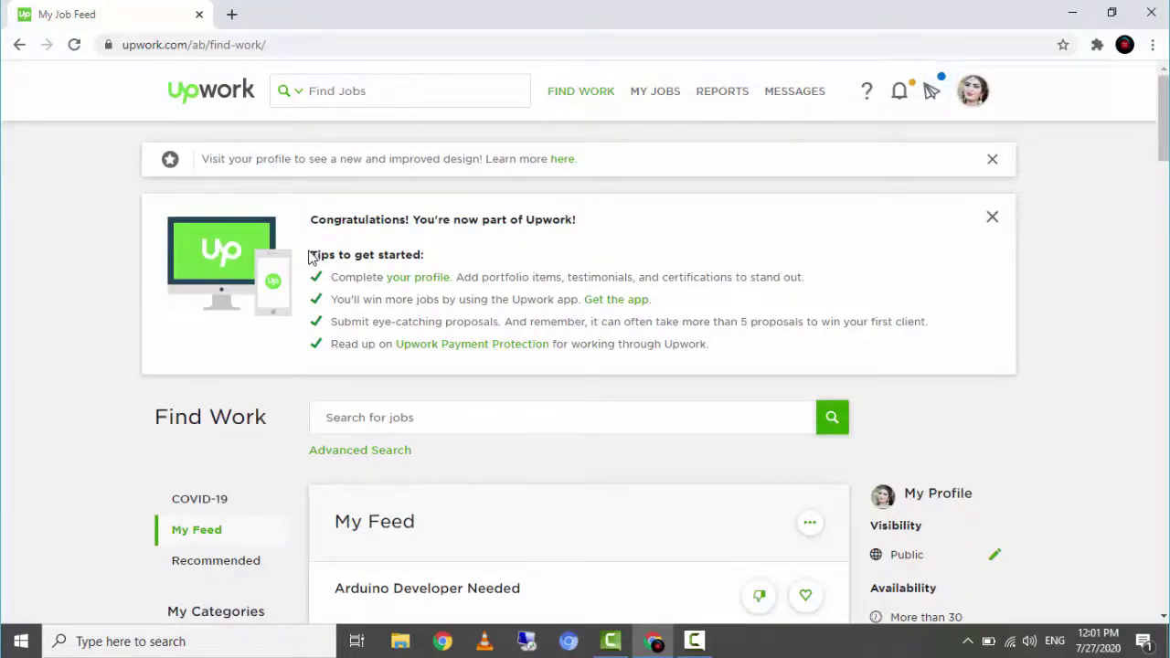
pyautogui.moveTo(311, 256); pyautogui.dragTo(658, 302)
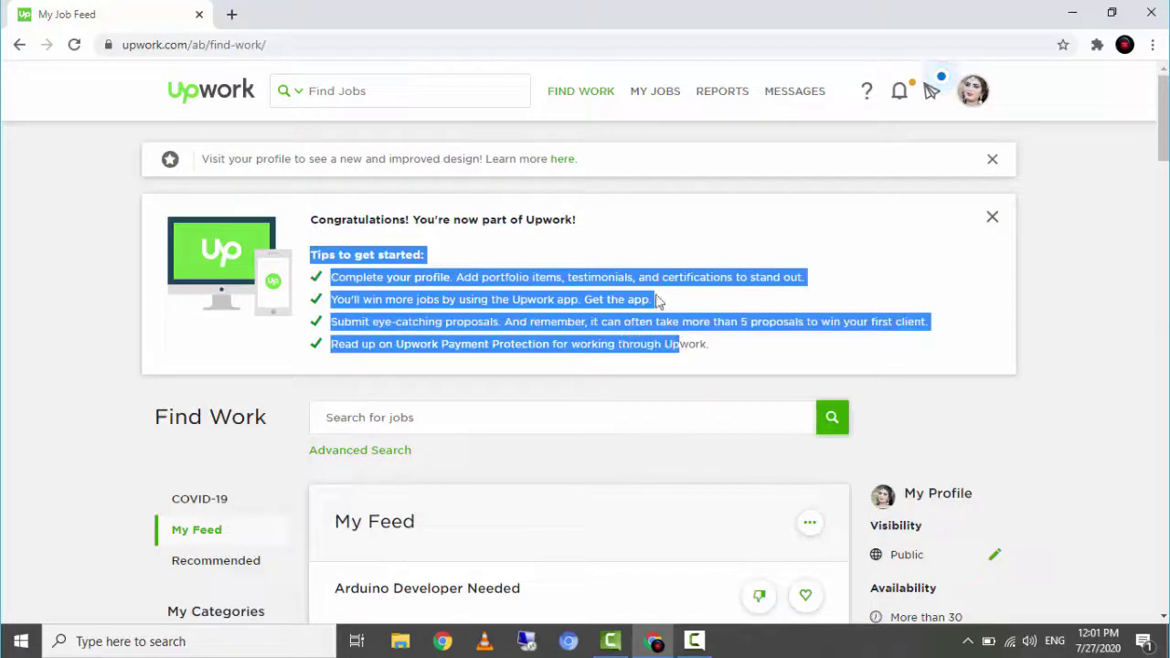
pyautogui.click(592, 219)
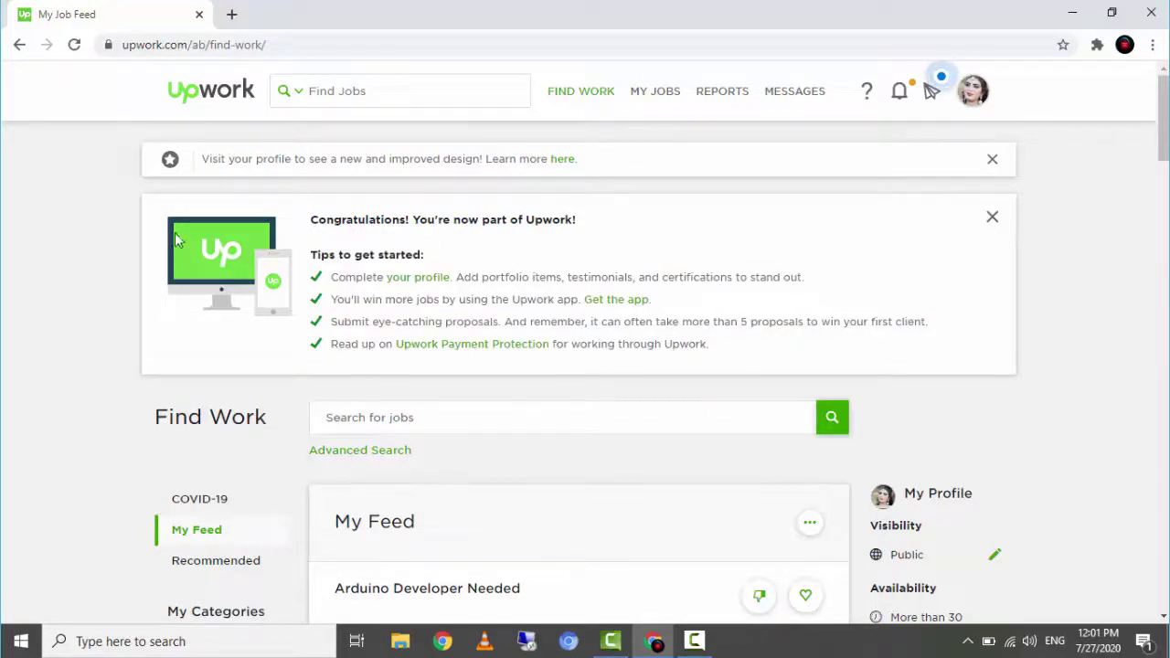
pyautogui.moveTo(225, 157); pyautogui.dragTo(535, 175)
pyautogui.click(407, 301)
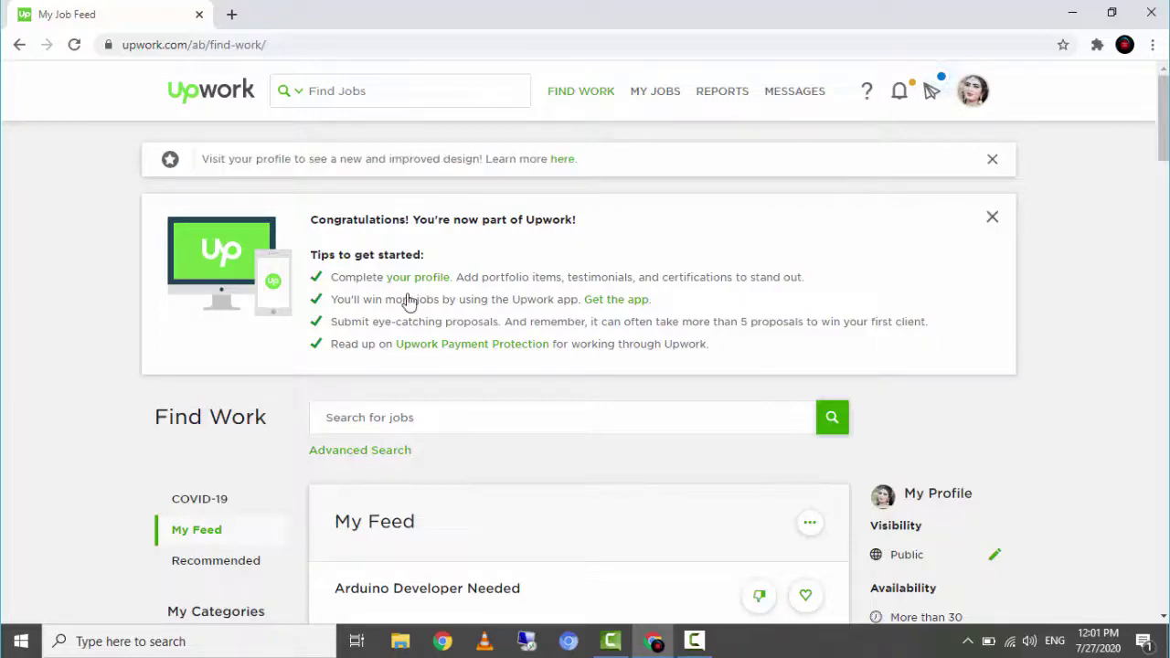
# Look through the job feed and the available connects, and open the "Arduino Developer Needed" job posting
pyautogui.scroll(-3, 407, 353)
pyautogui.scroll(-1, 335, 295)
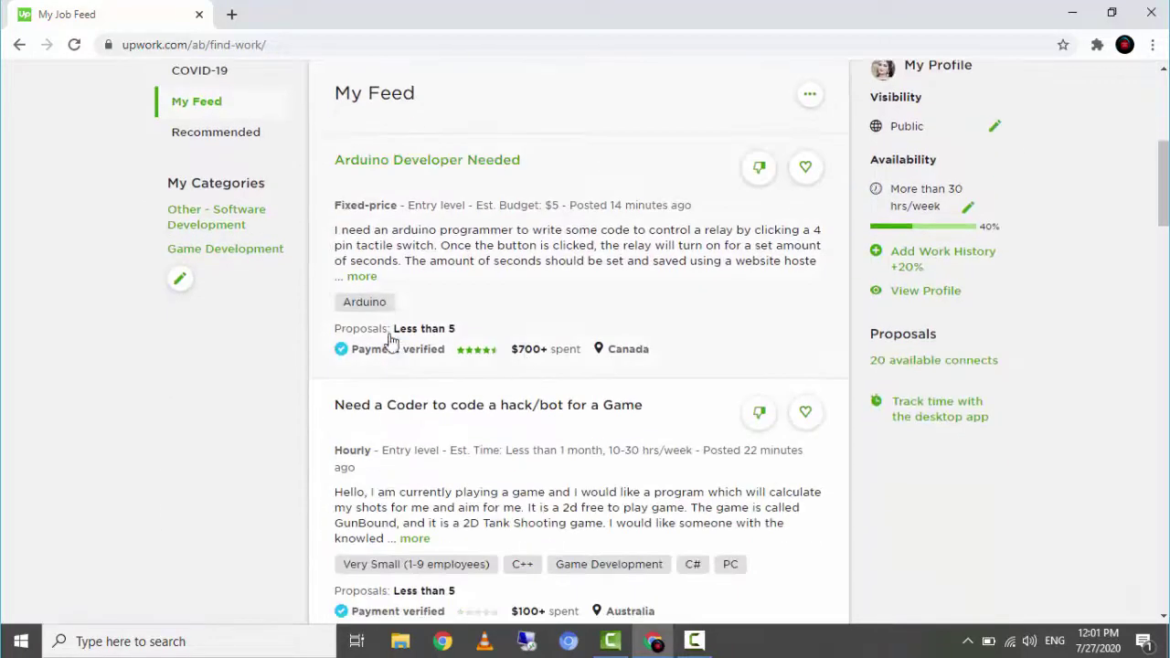
pyautogui.scroll(2, 413, 249)
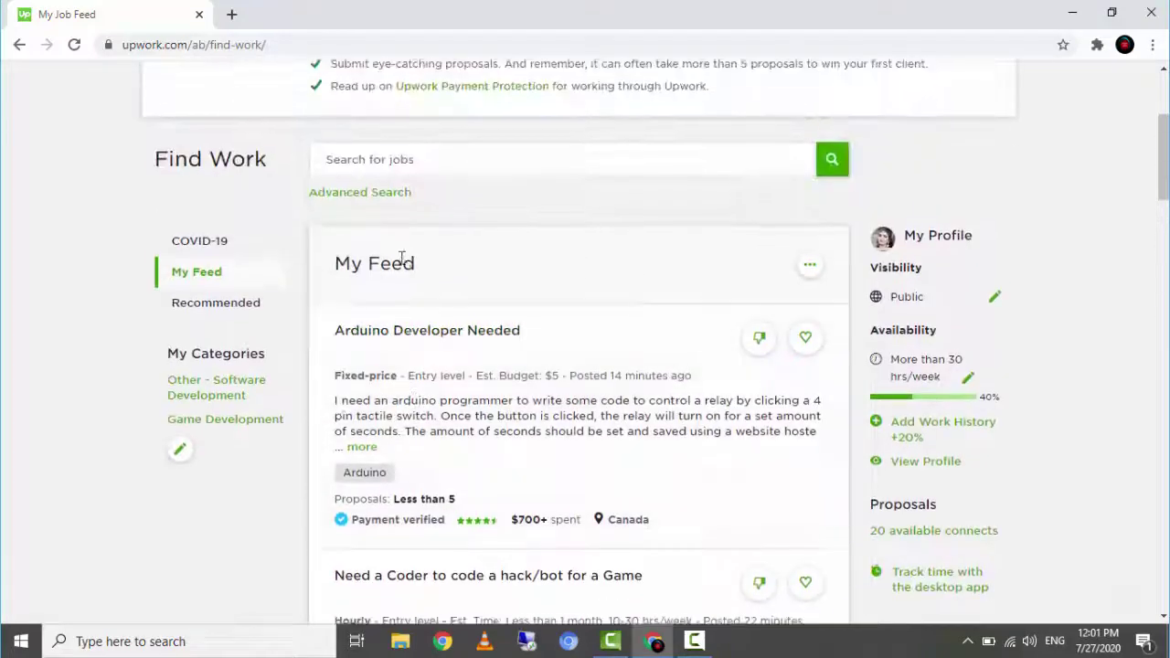
pyautogui.scroll(-2, 457, 275)
pyautogui.scroll(1, 549, 322)
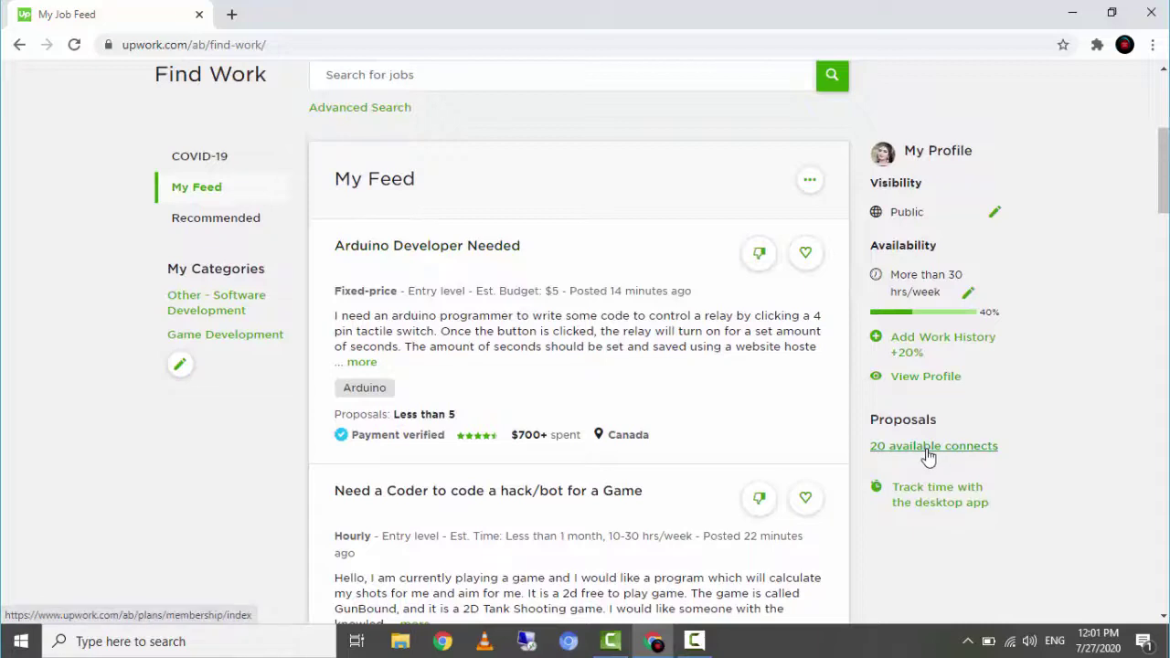
pyautogui.click(511, 356)
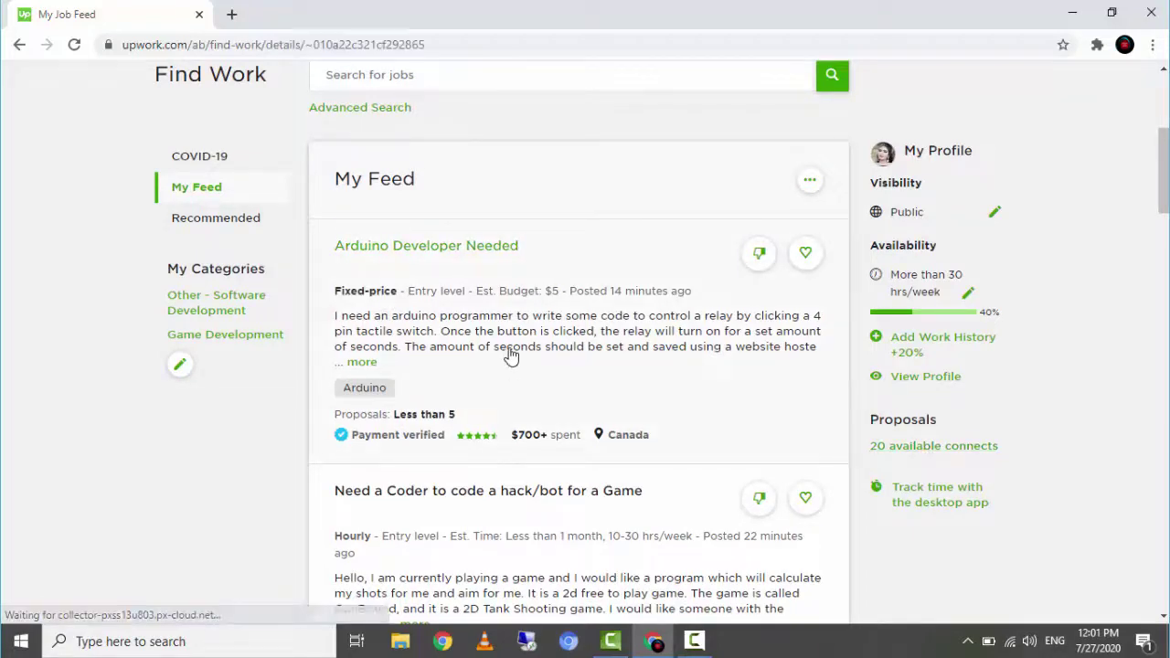